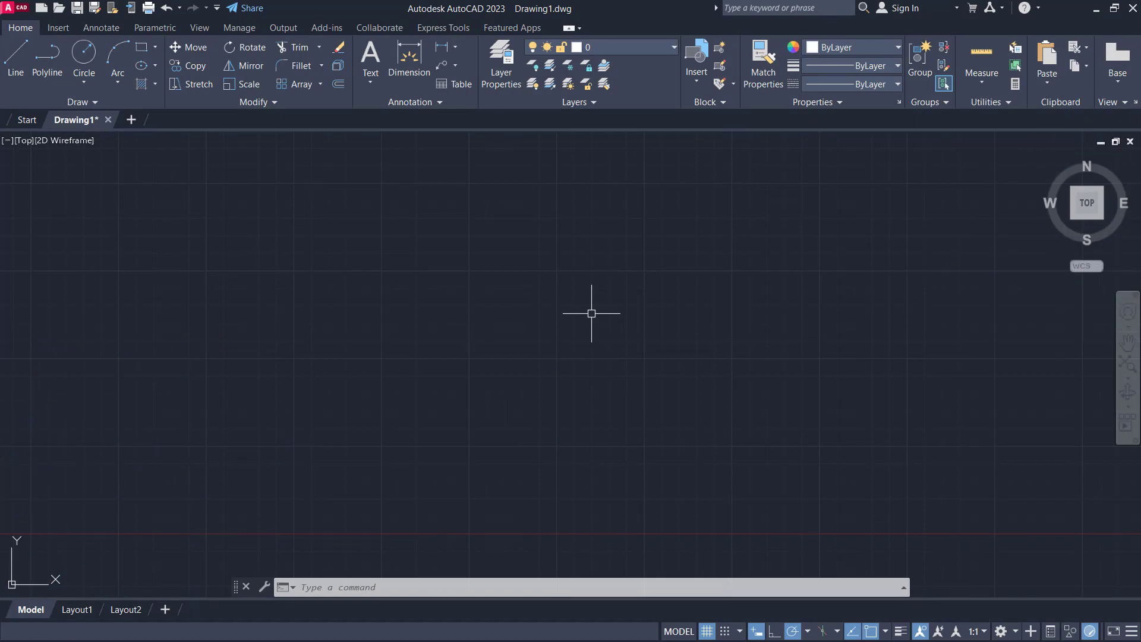
Draw a square with the rectangle tool by picking two opposite corners
type("ec")
key("Return")
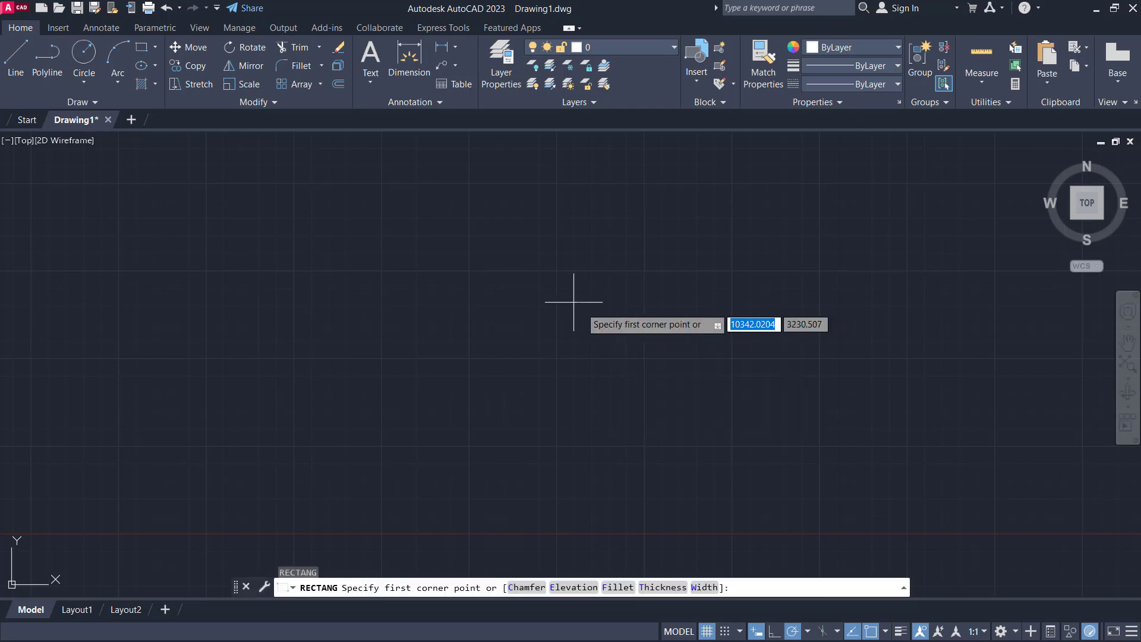
left_click(515, 260)
left_click(689, 409)
middle_click_drag(609, 374, 573, 315)
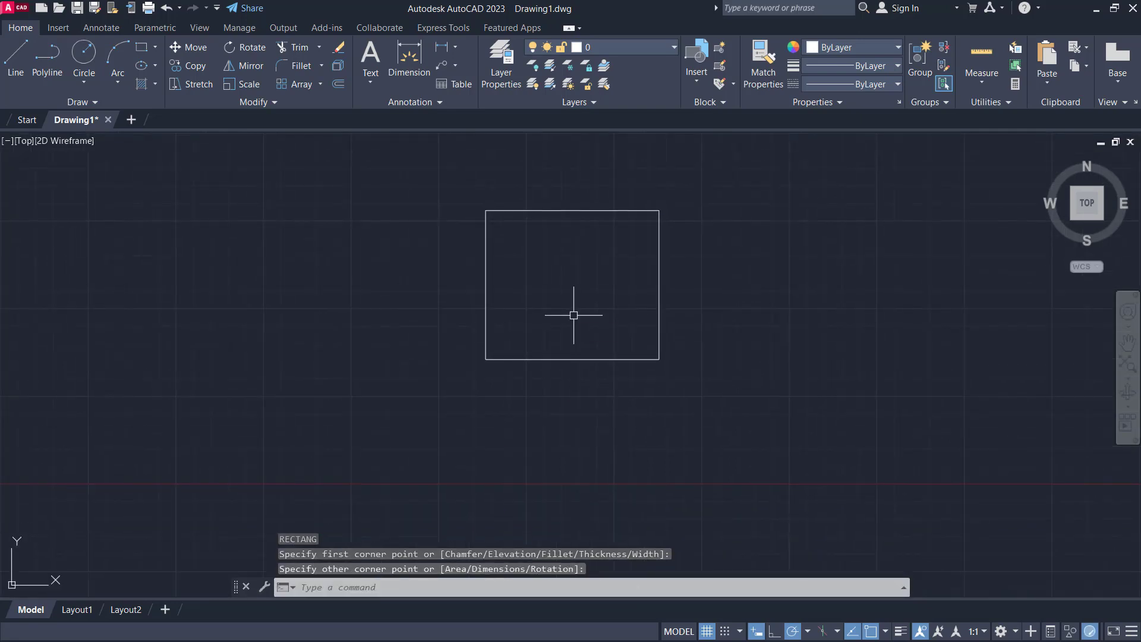
Draw a circle centred on the square's bottom edge
type("c")
key("Return")
left_click(572, 284)
left_click(518, 329)
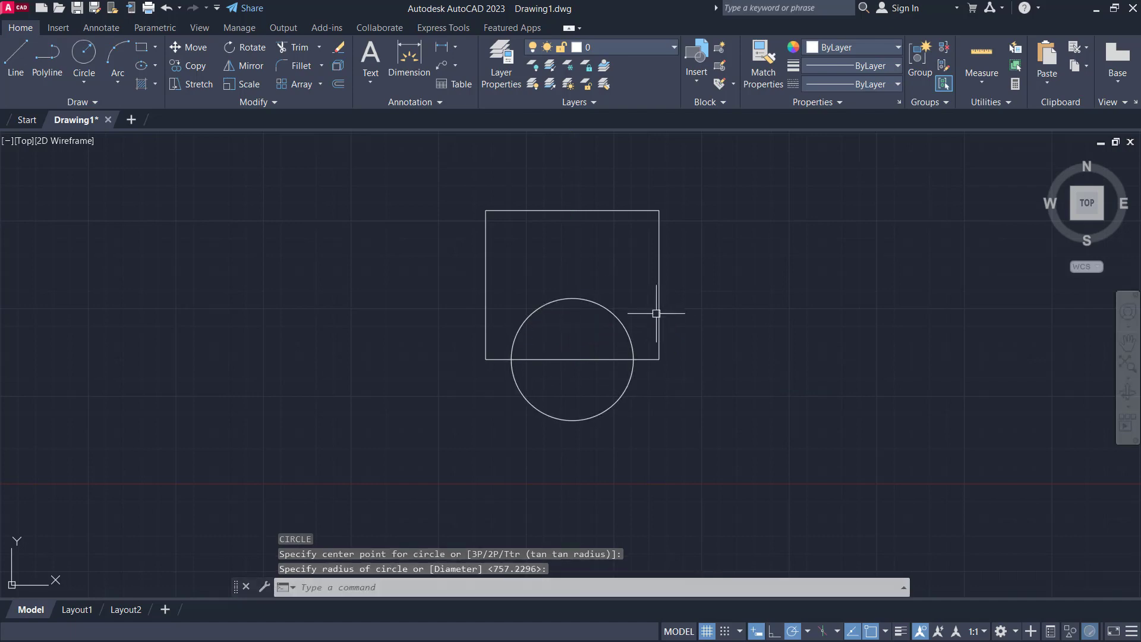
middle_click_drag(657, 311, 594, 361)
Draw two parallel horizontal lines to the right of the square
type("l")
key("Return")
left_click(738, 281)
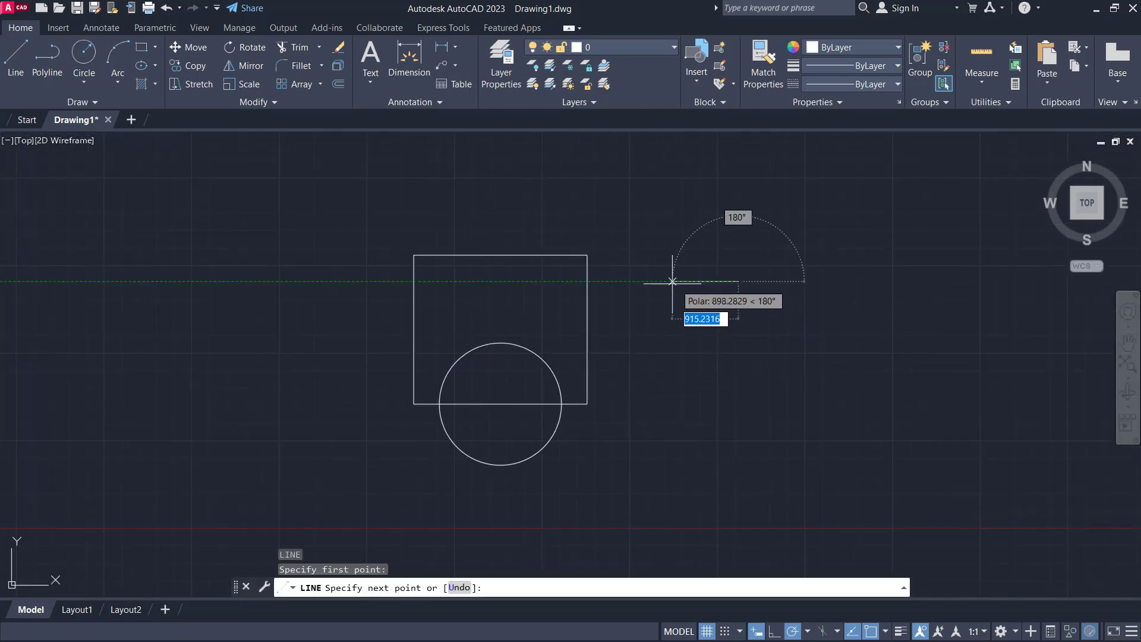
left_click(660, 282)
key("Return")
key("Return")
left_click(740, 368)
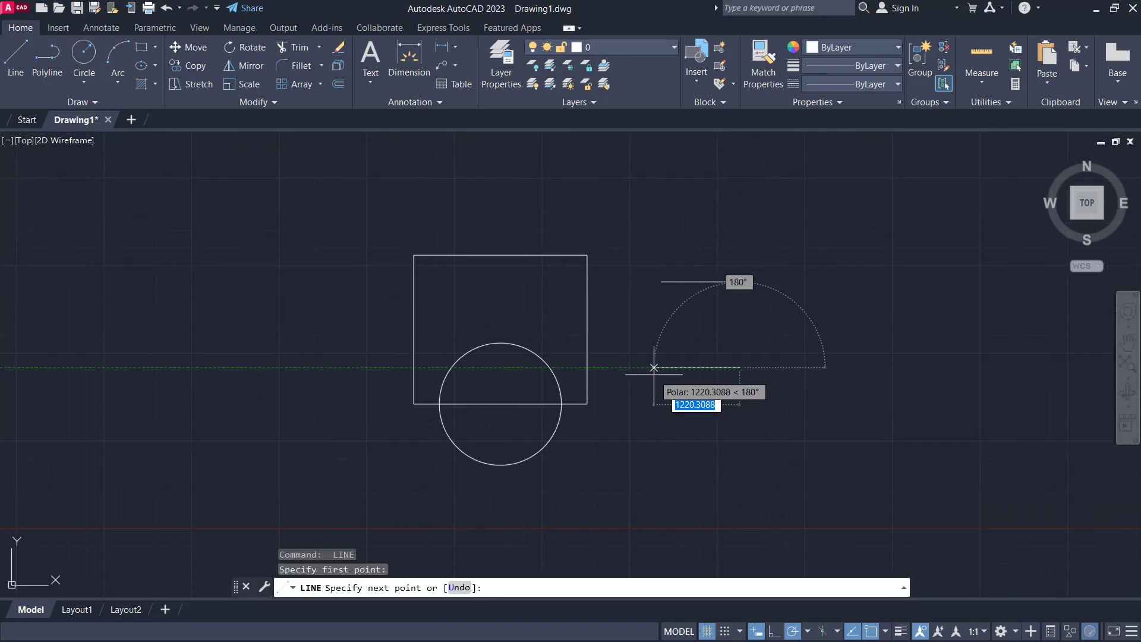
left_click(654, 368)
key("Return")
type("TR")
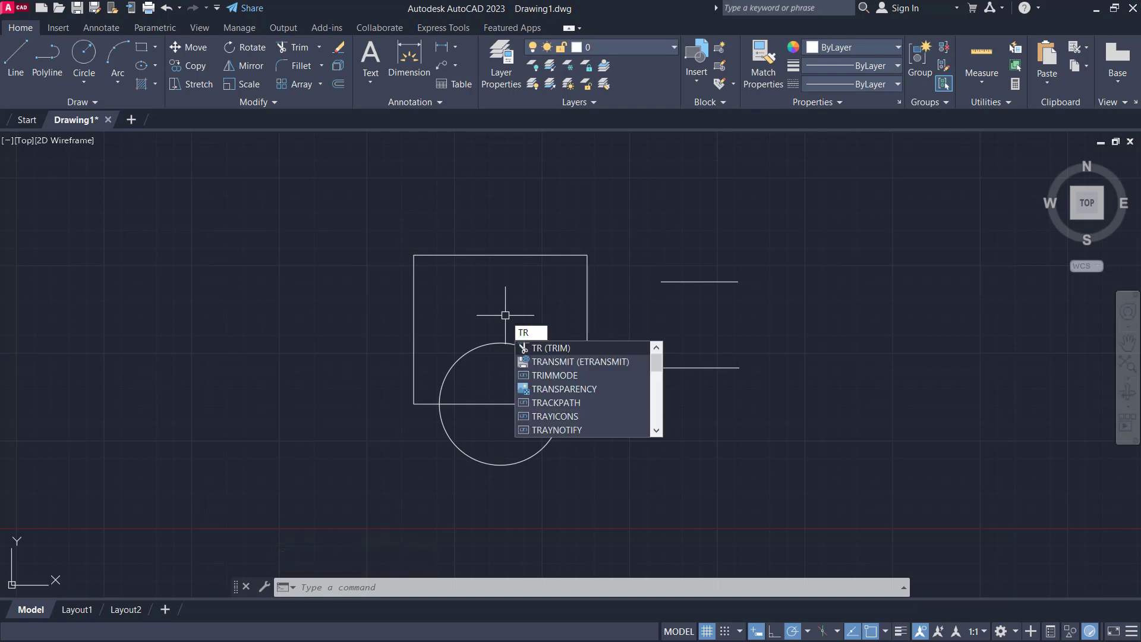
Trim the circle's upper arc and bottom edge, extend both lines, and cut the right-edge gap
key("Return")
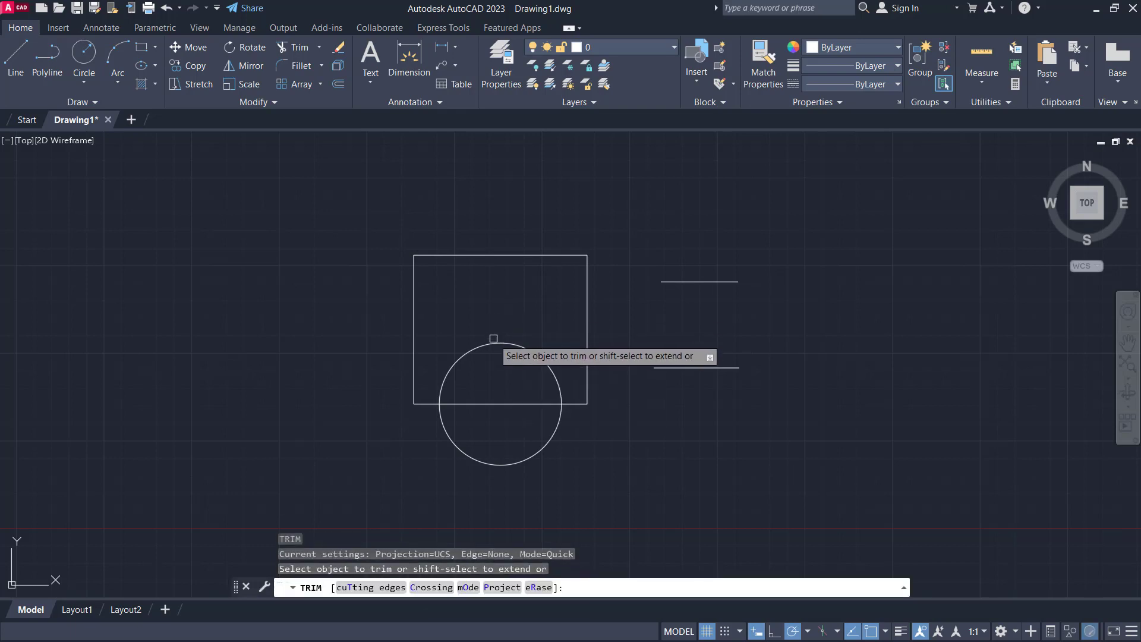
left_click(493, 343)
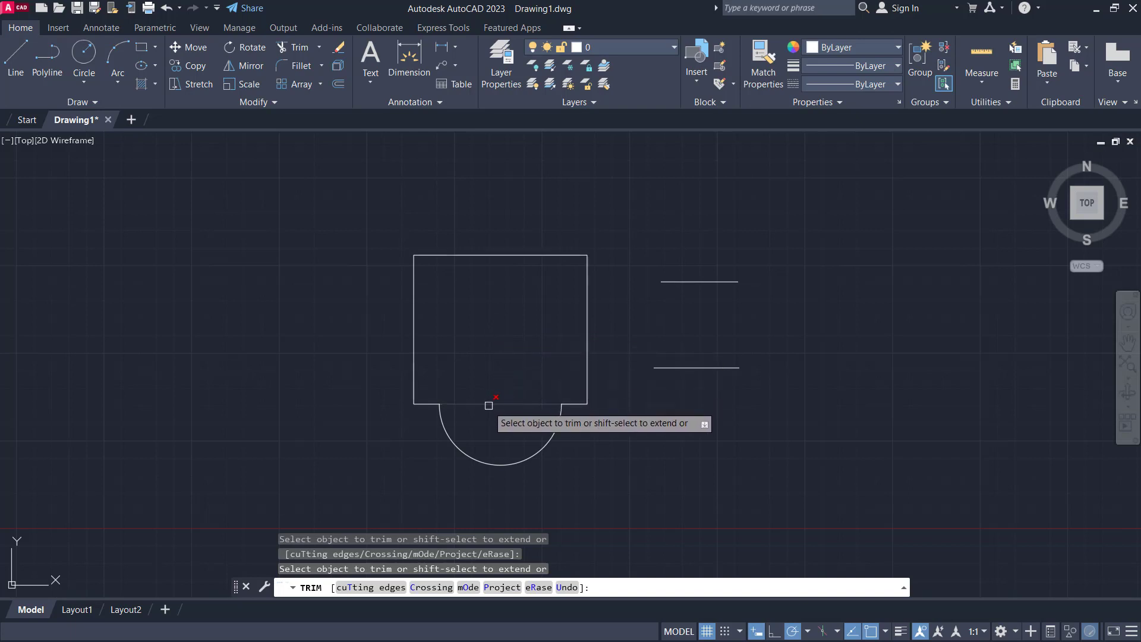
left_click(493, 404)
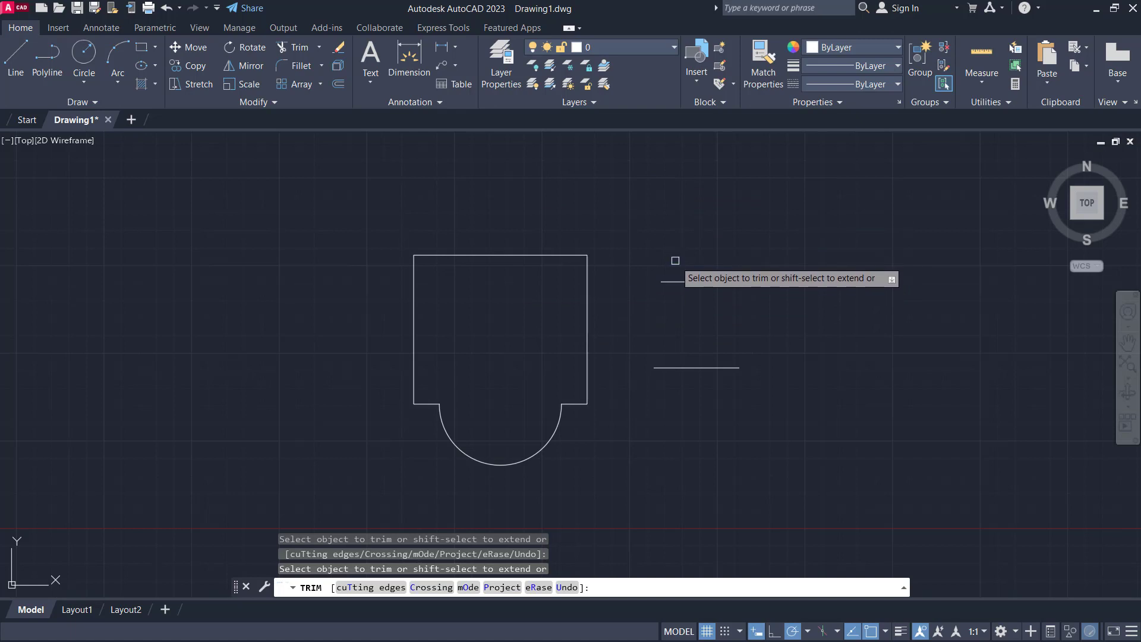
left_click(675, 281, "shift")
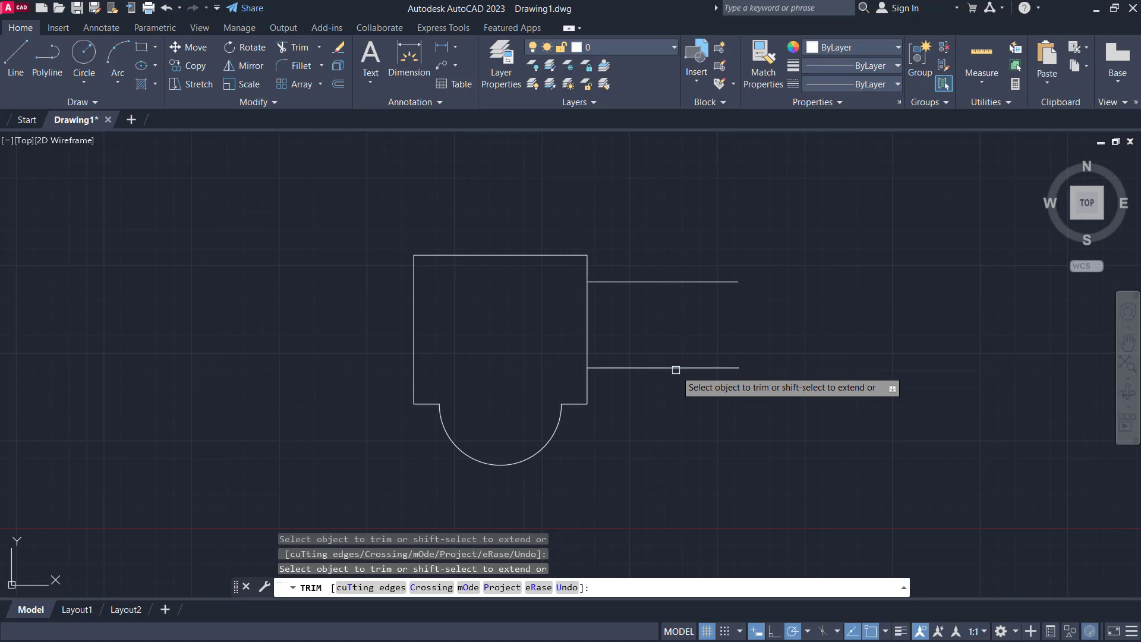
left_click(676, 369, "shift")
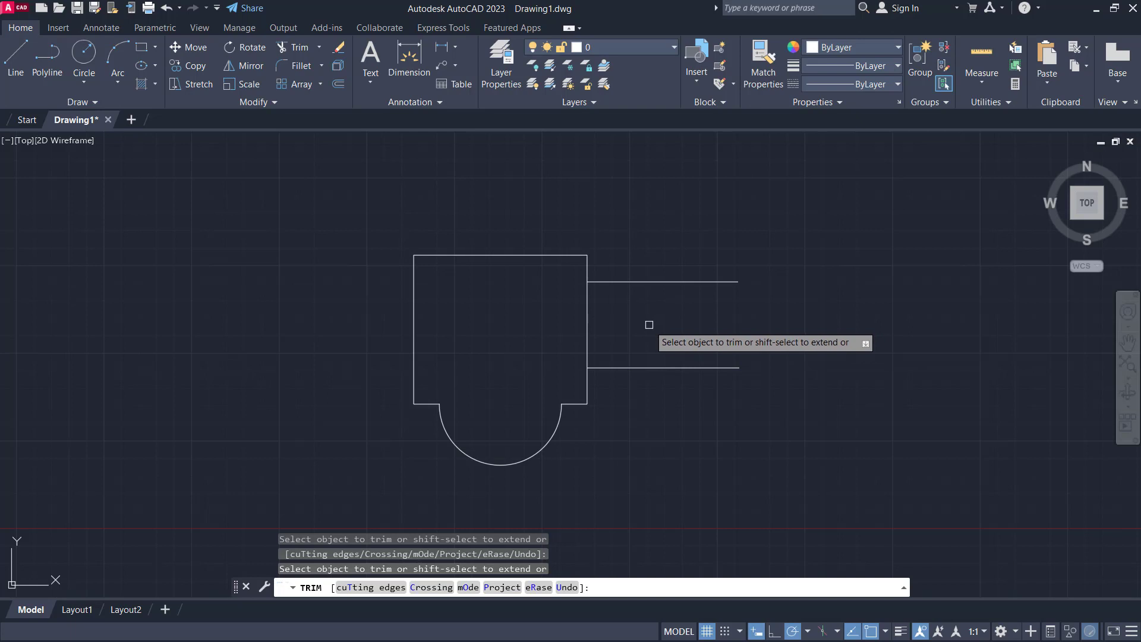
left_click(585, 319)
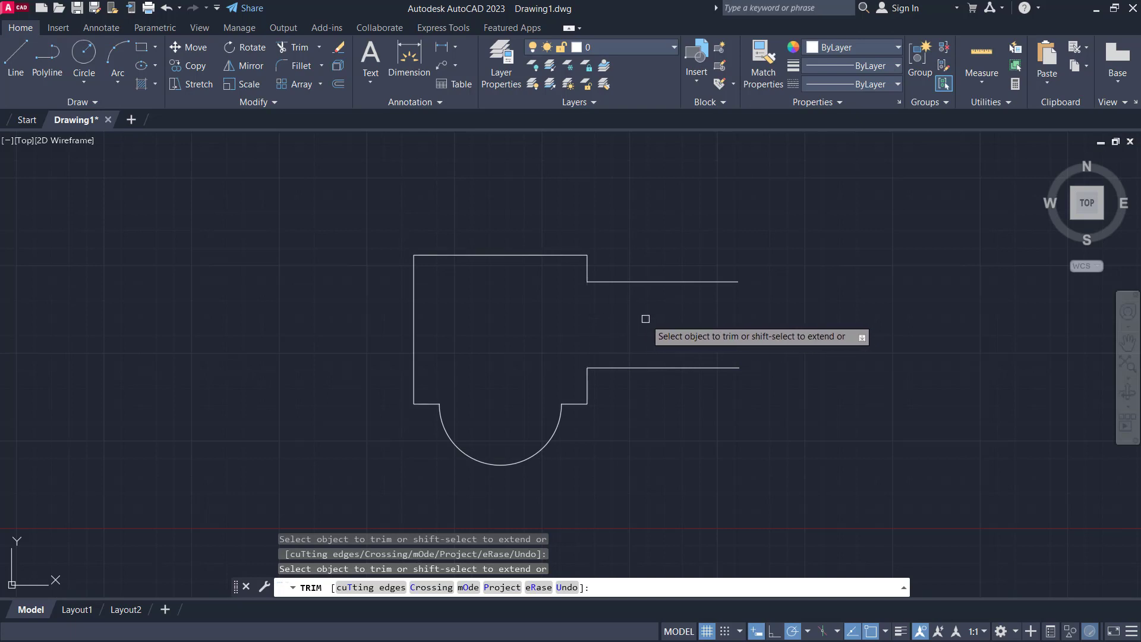
key("Return")
left_click(805, 199)
Erase the whole trimmed outline with a crossing selection
left_click(389, 469)
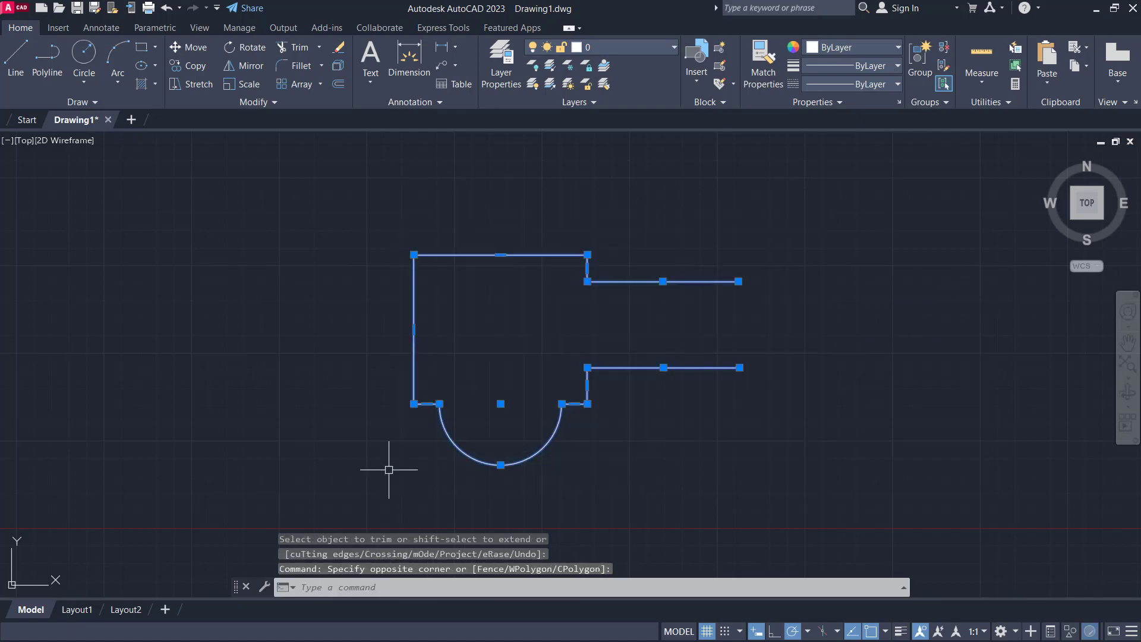
middle_click_drag(754, 328, 554, 317)
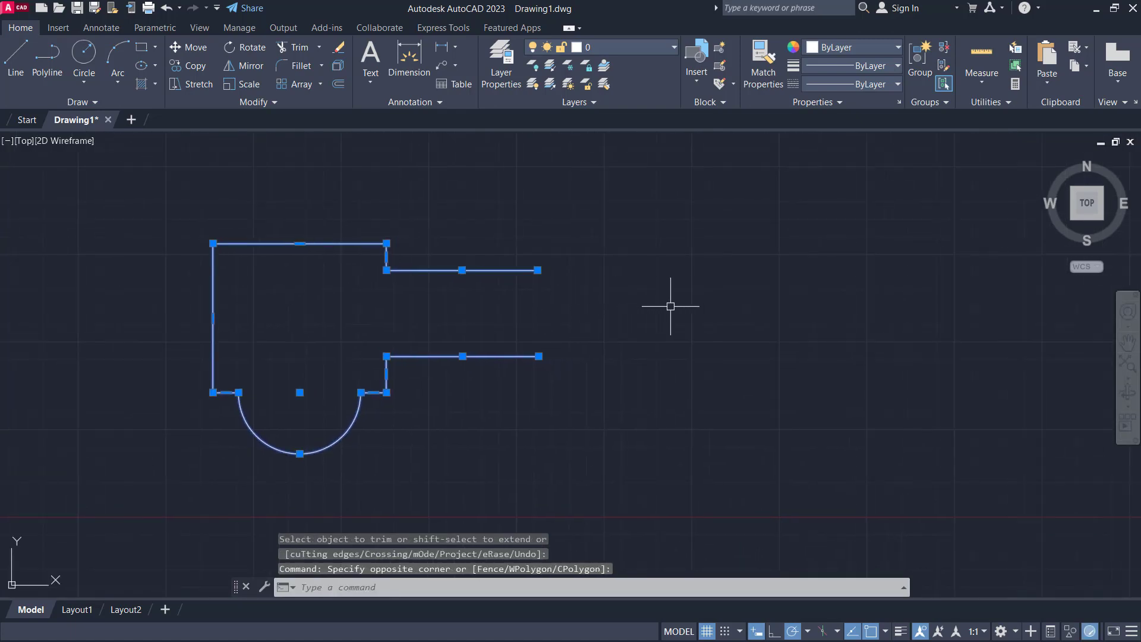
key("Escape")
left_click(605, 221)
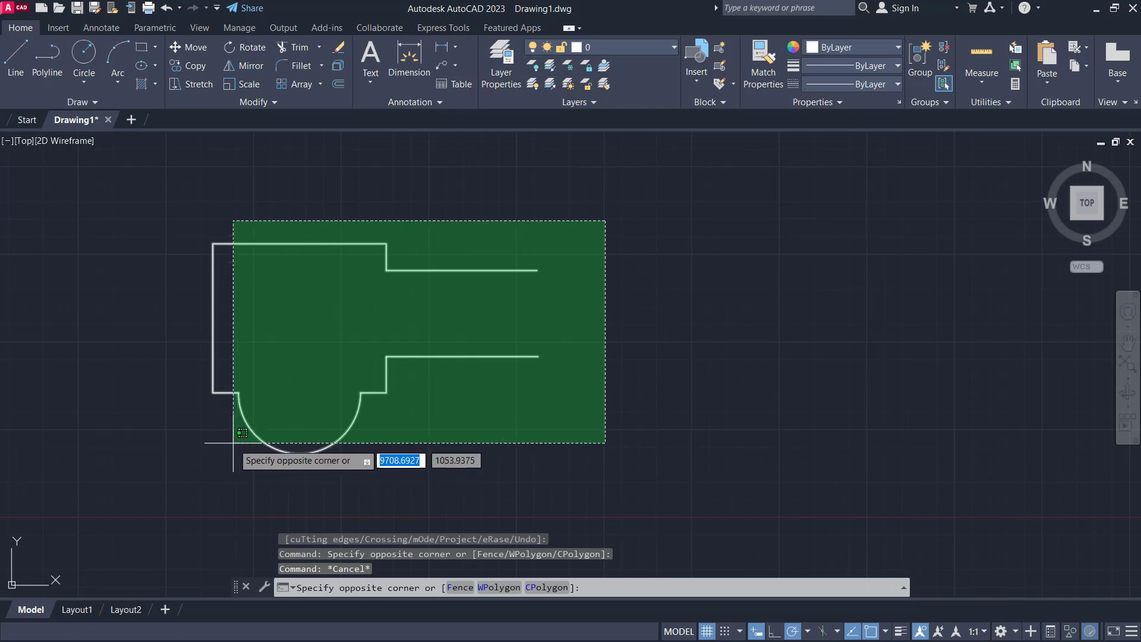
left_click(233, 442)
key("Delete")
Draw a new 3000 by 3000 square rectangle in its place
type("ec")
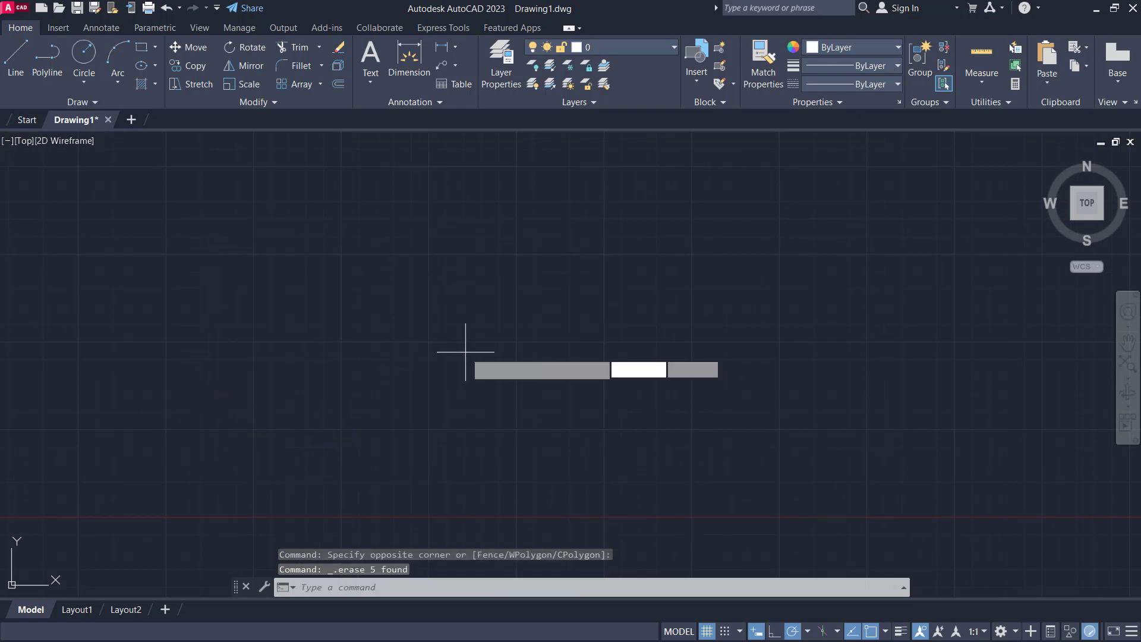
key("Return")
left_click(457, 252)
type("3000")
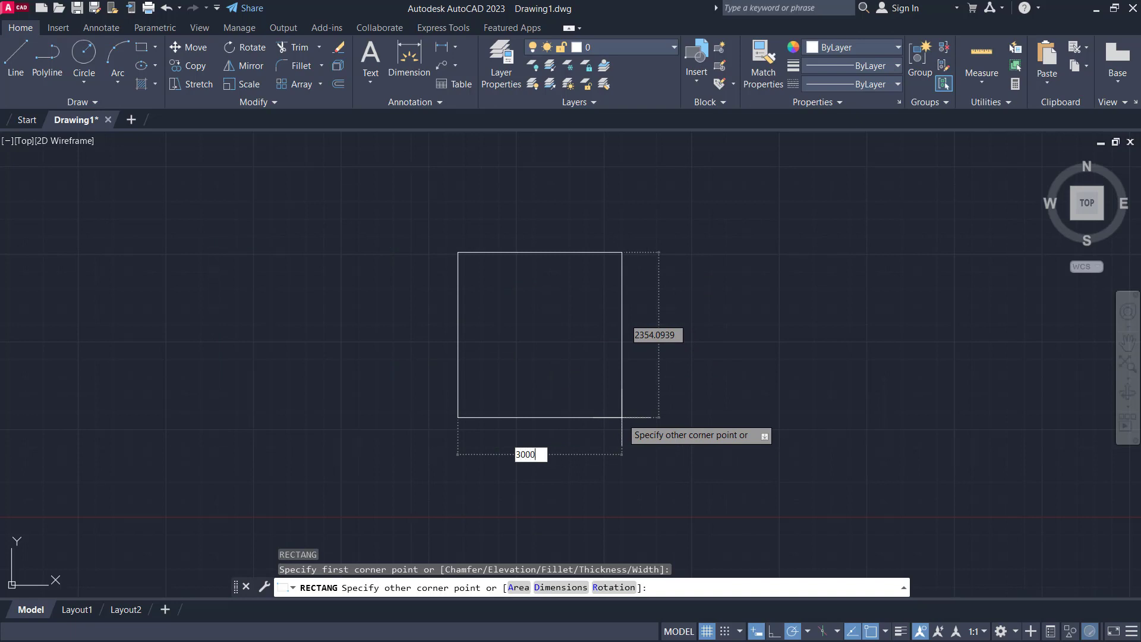
key("Tab")
type("3000")
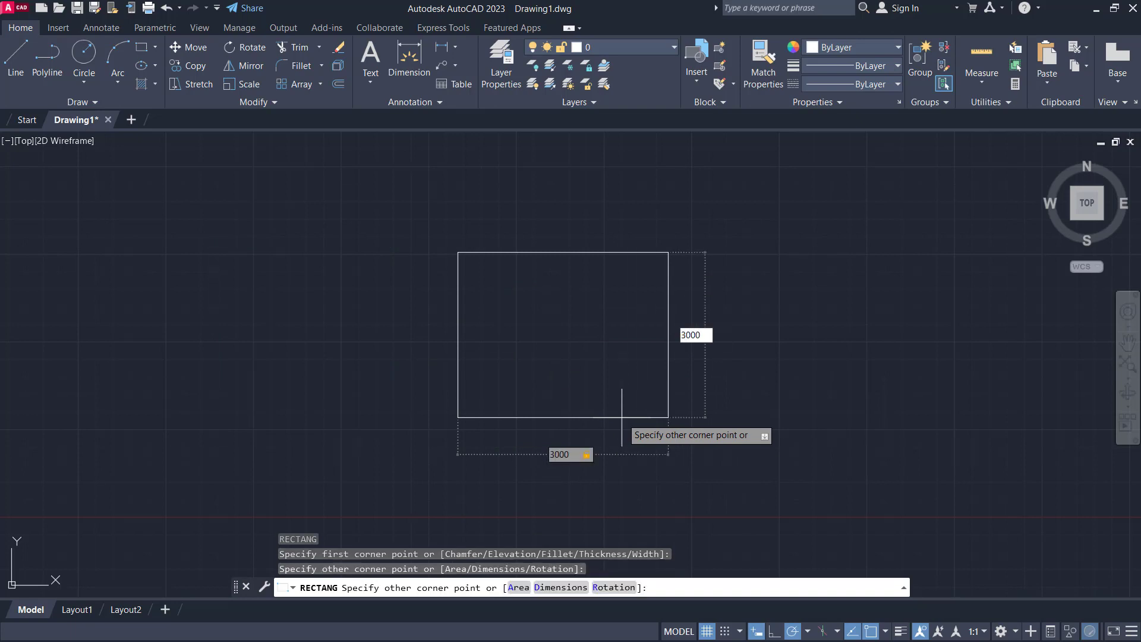
key("Return")
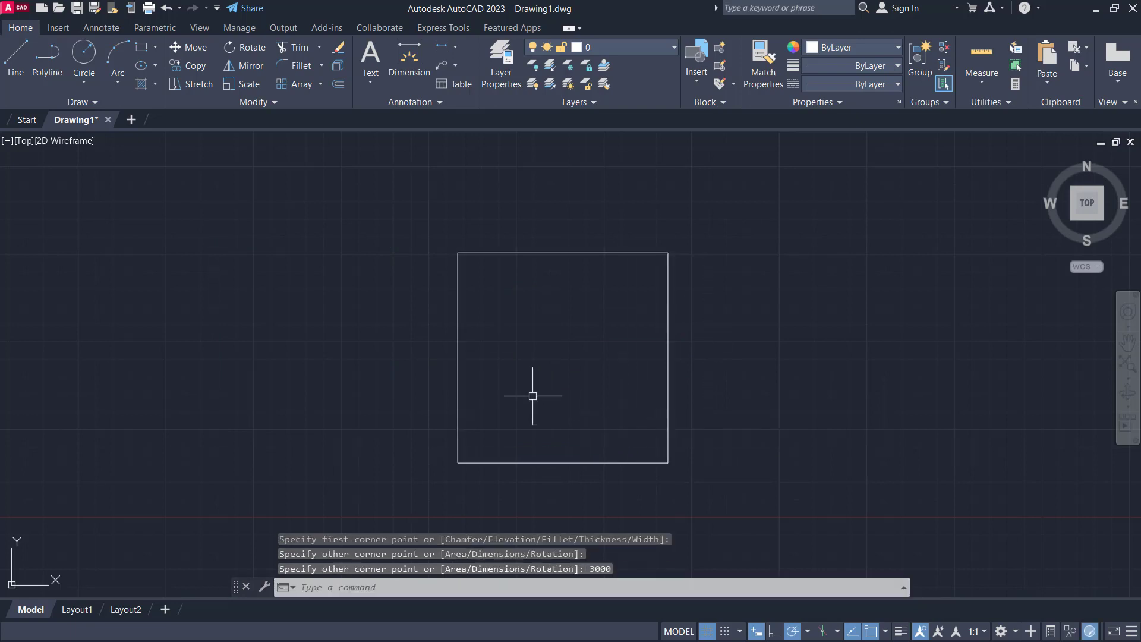
middle_click_drag(532, 396, 531, 379)
Offset the square 150 units inward to form the inner wall line
type("o")
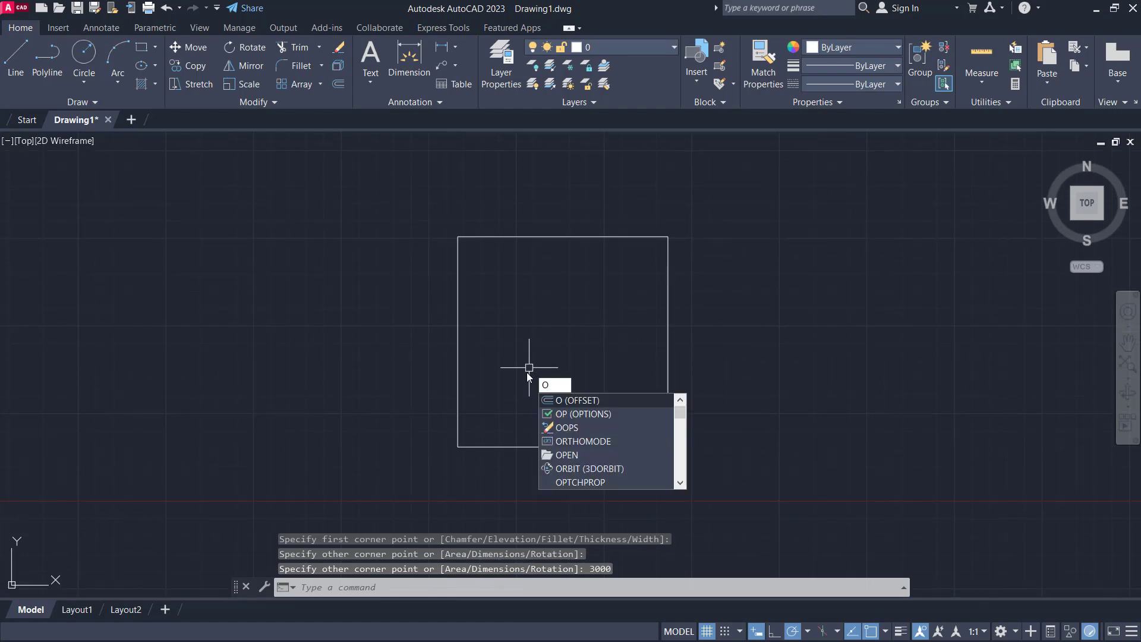
key("Return")
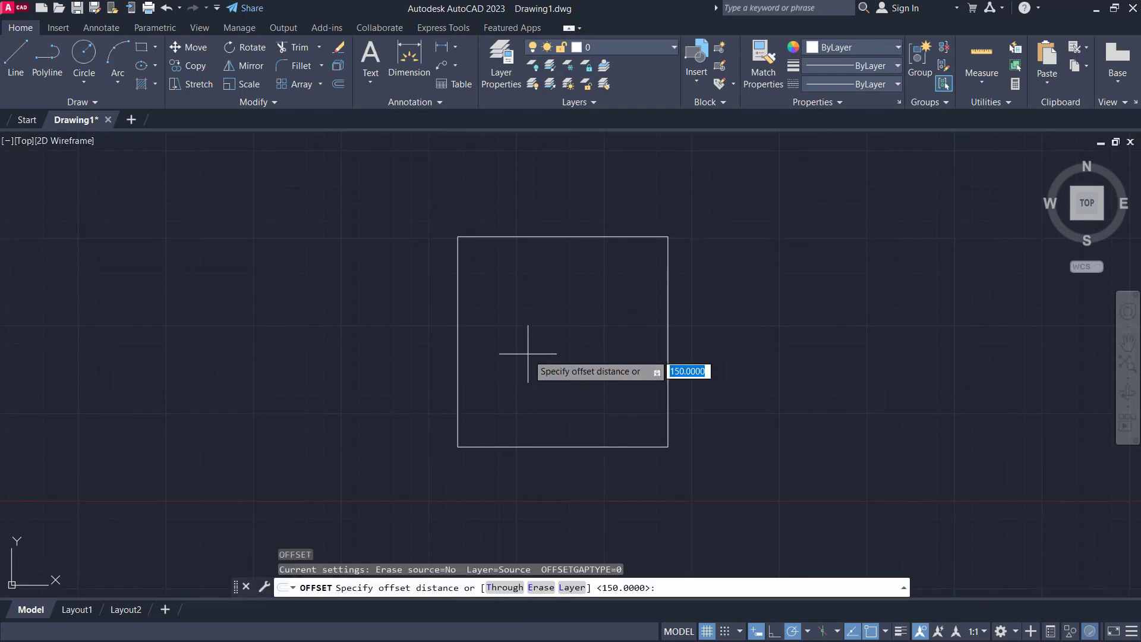
type("150")
key("Return")
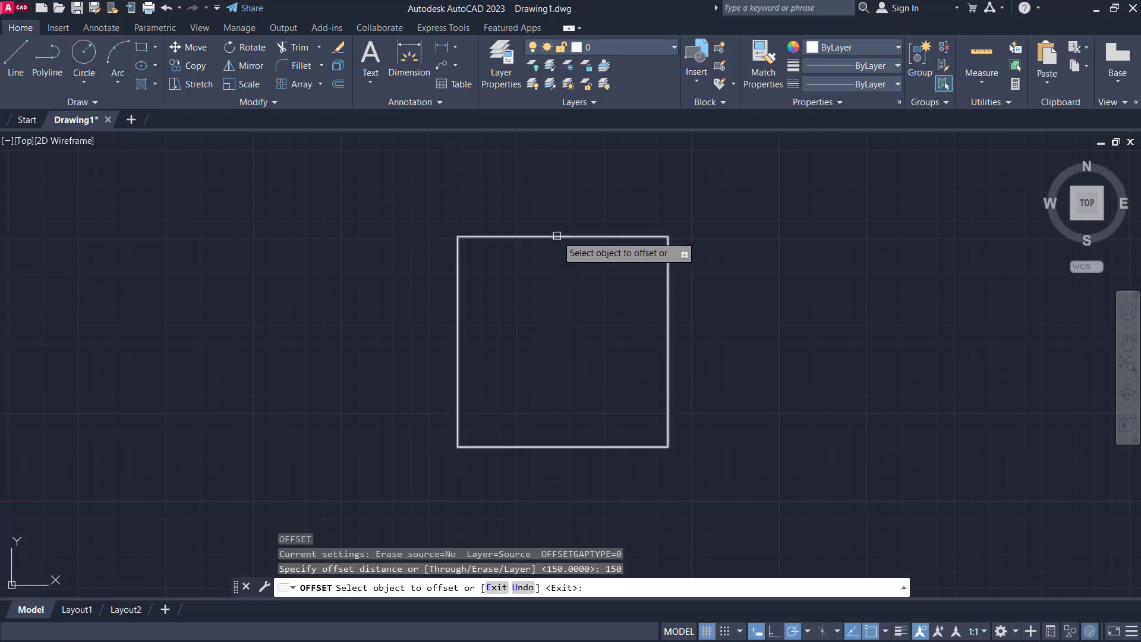
left_click(557, 236)
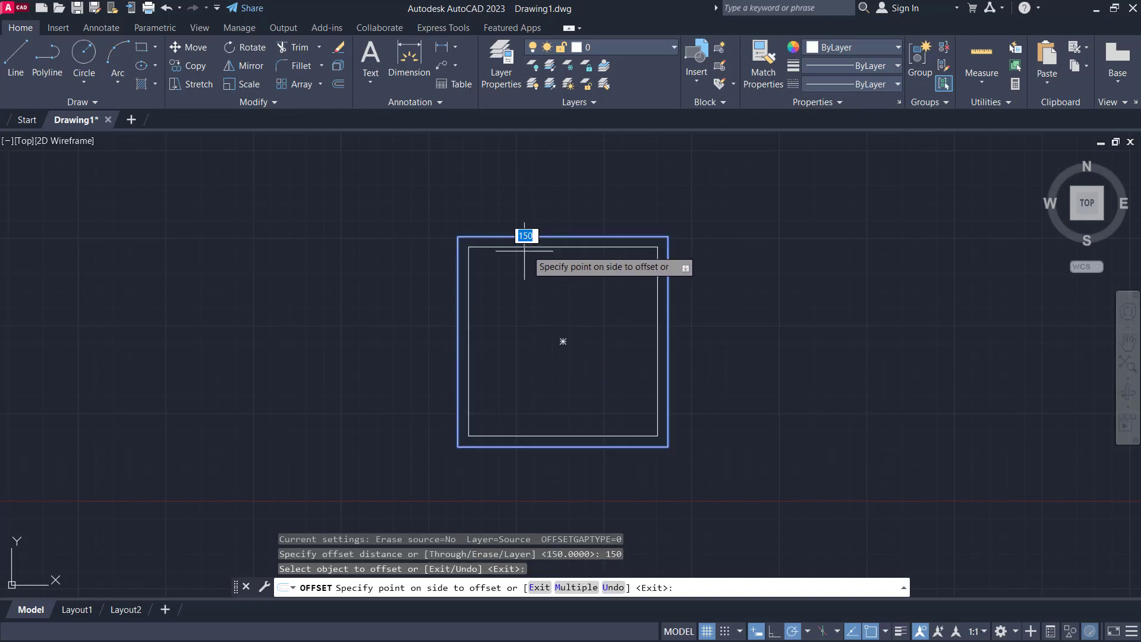
left_click(562, 295)
key("Return")
Zoom and pan so both wall outlines are fully visible and centred
scroll(643, 461, "up", 2)
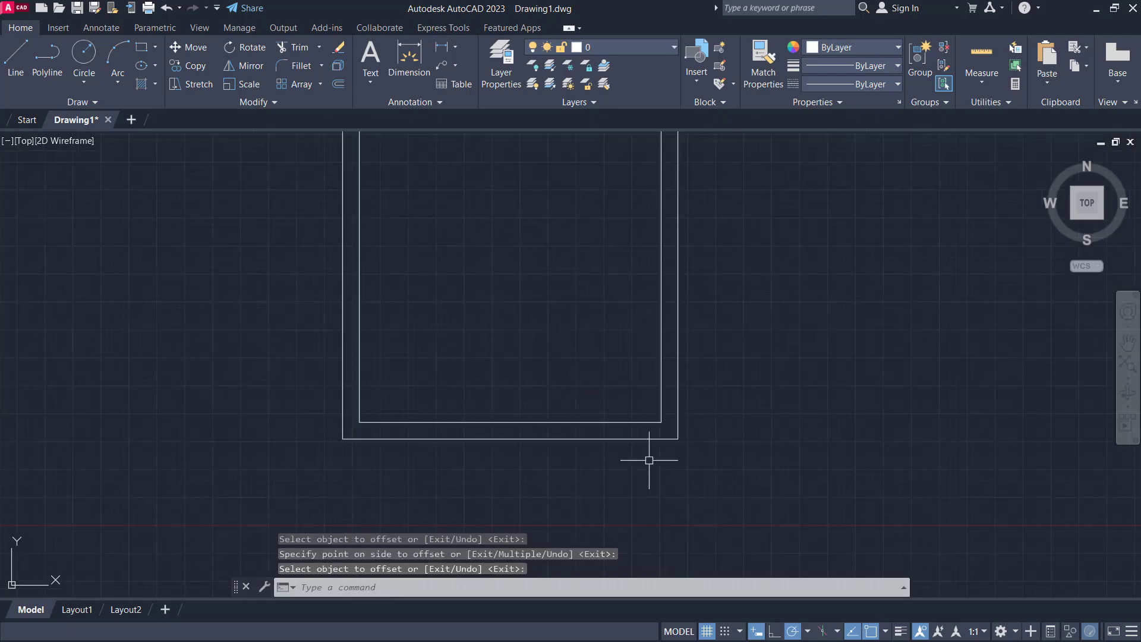
scroll(649, 458, "up", 2)
middle_click_drag(602, 303, 596, 344)
scroll(596, 344, "down", 4)
middle_click_drag(683, 318, 617, 370)
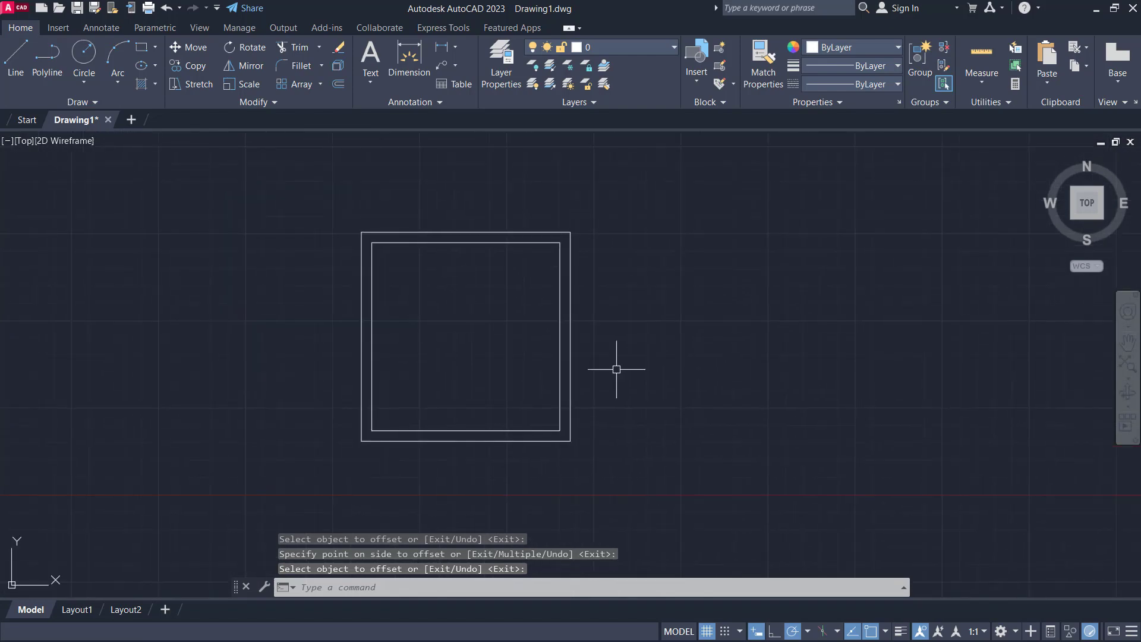
scroll(455, 348, "up", 2)
middle_click_drag(429, 337, 496, 336)
type("re")
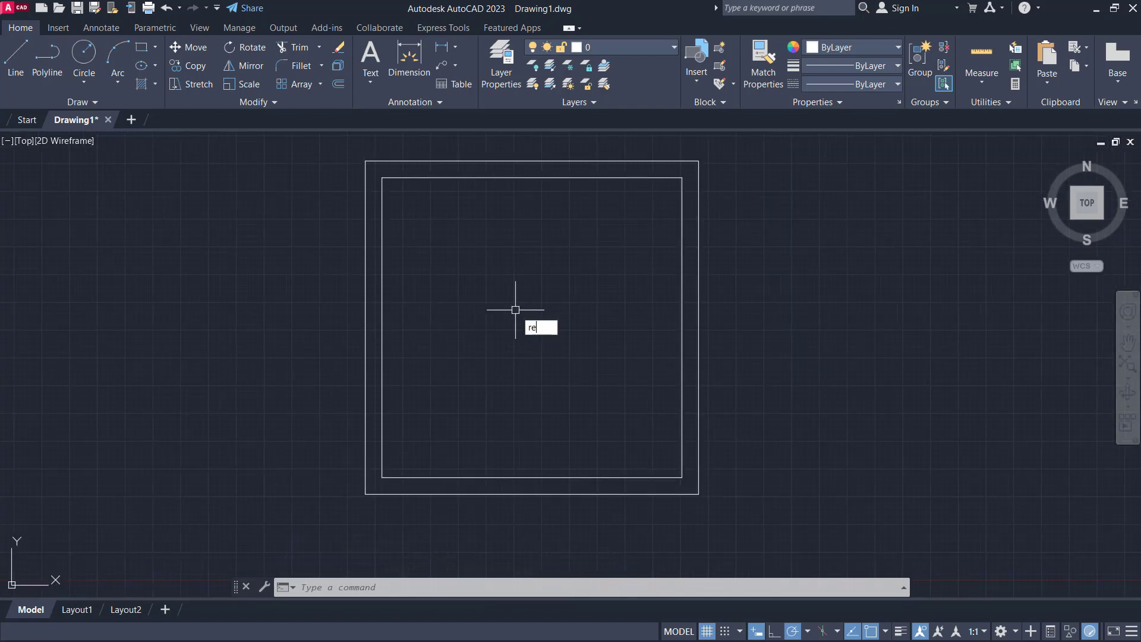
Draw a 1200 by 150 rectangle from a picked corner inside the room
type("c")
key("Return")
left_click(435, 283)
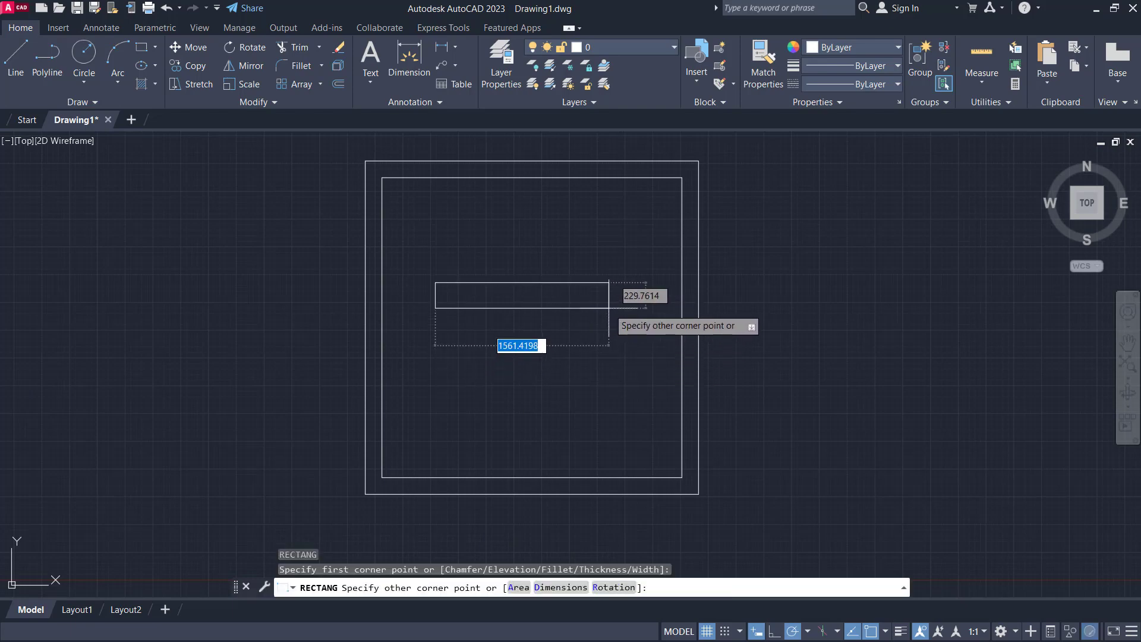
type("1200")
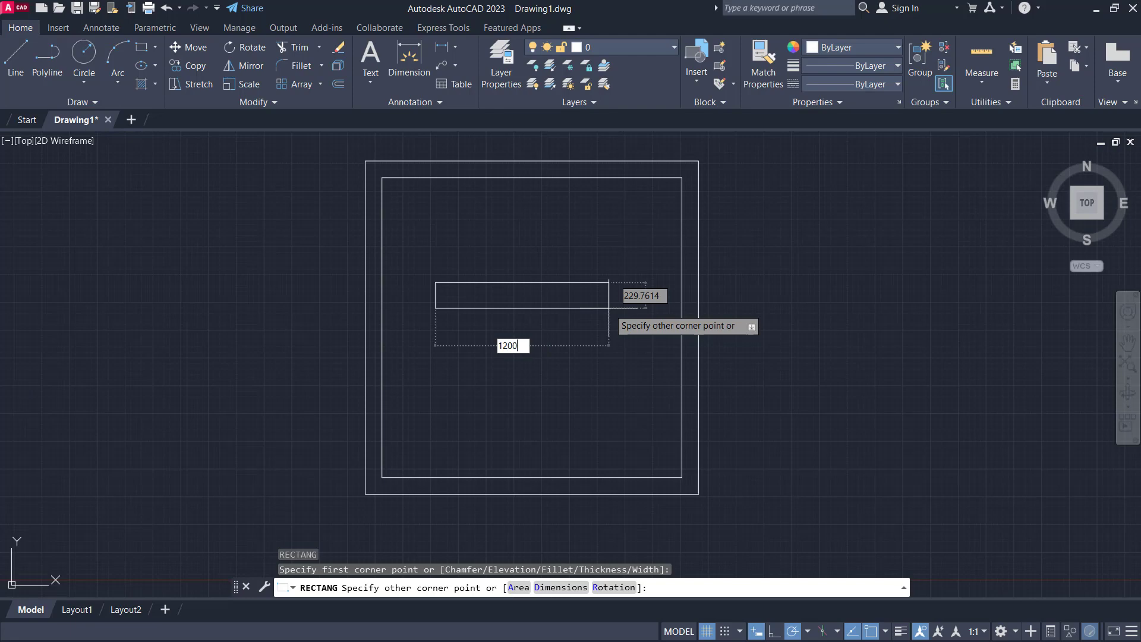
key("Tab")
type("150")
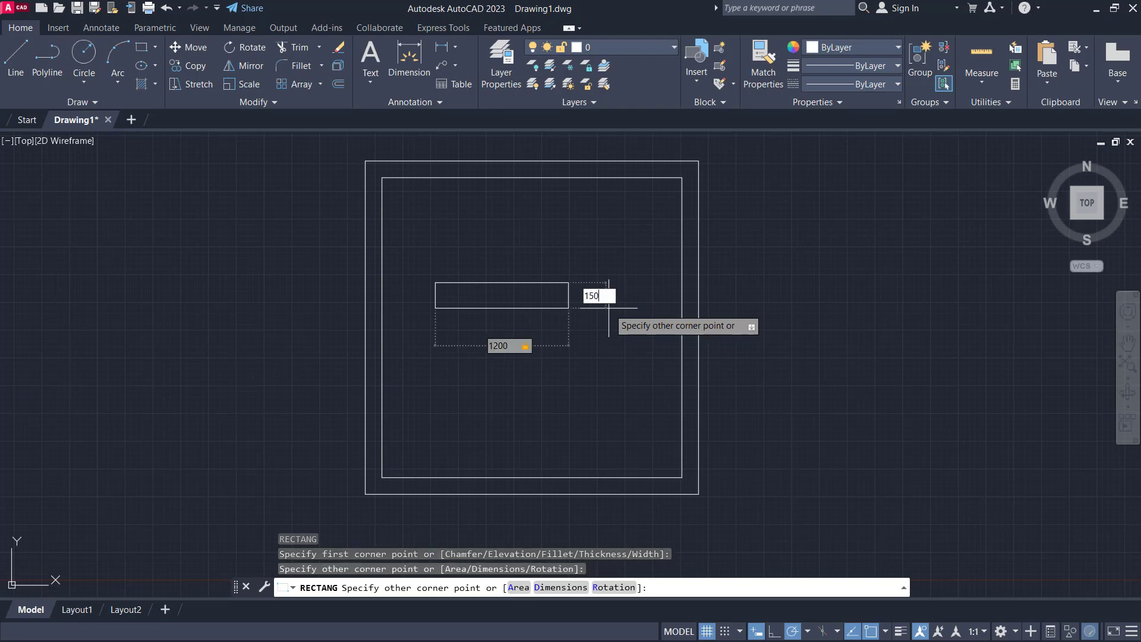
key("Return")
scroll(492, 323, "up", 2)
scroll(499, 301, "up", 4)
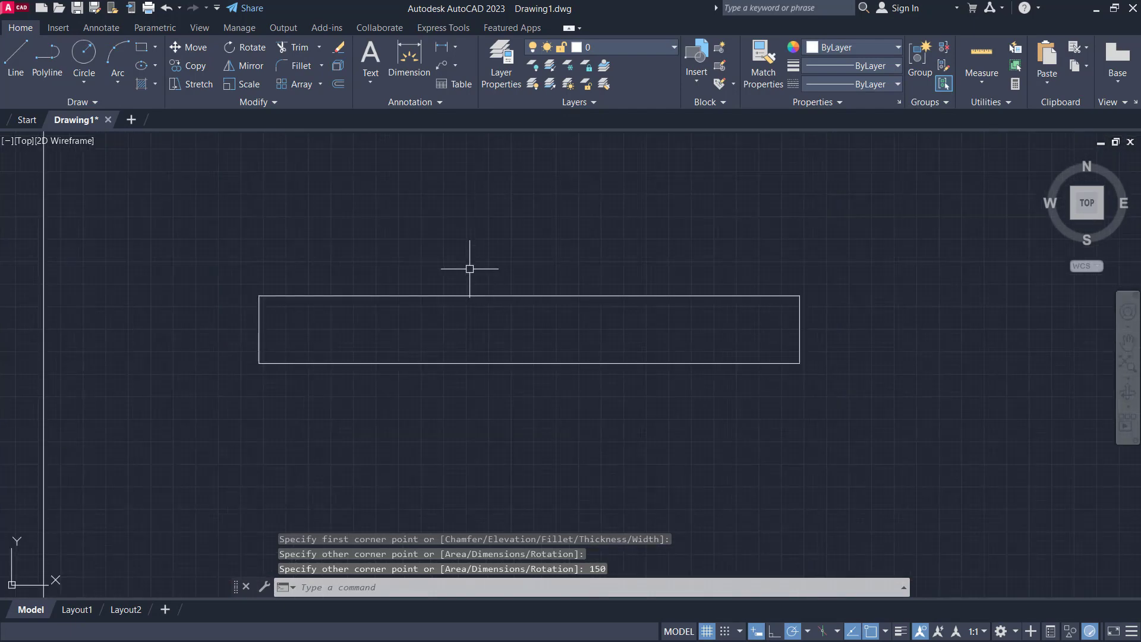
type("l")
key("Return")
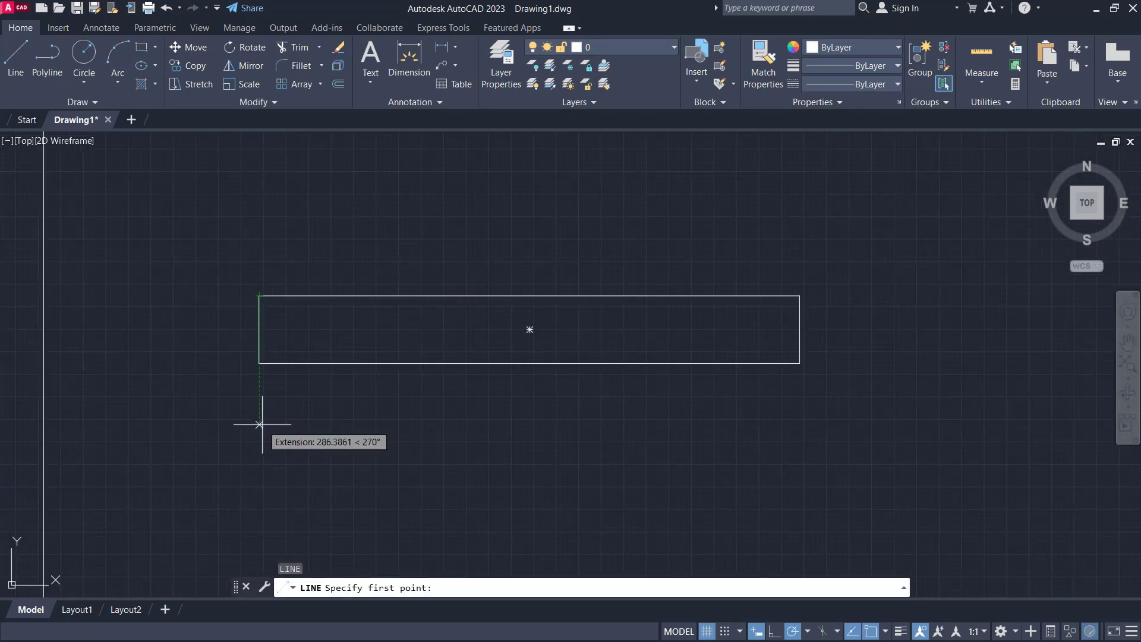
Draw a glazing line 20 units below the rectangle's top edge, across to its right edge
type("20")
key("Return")
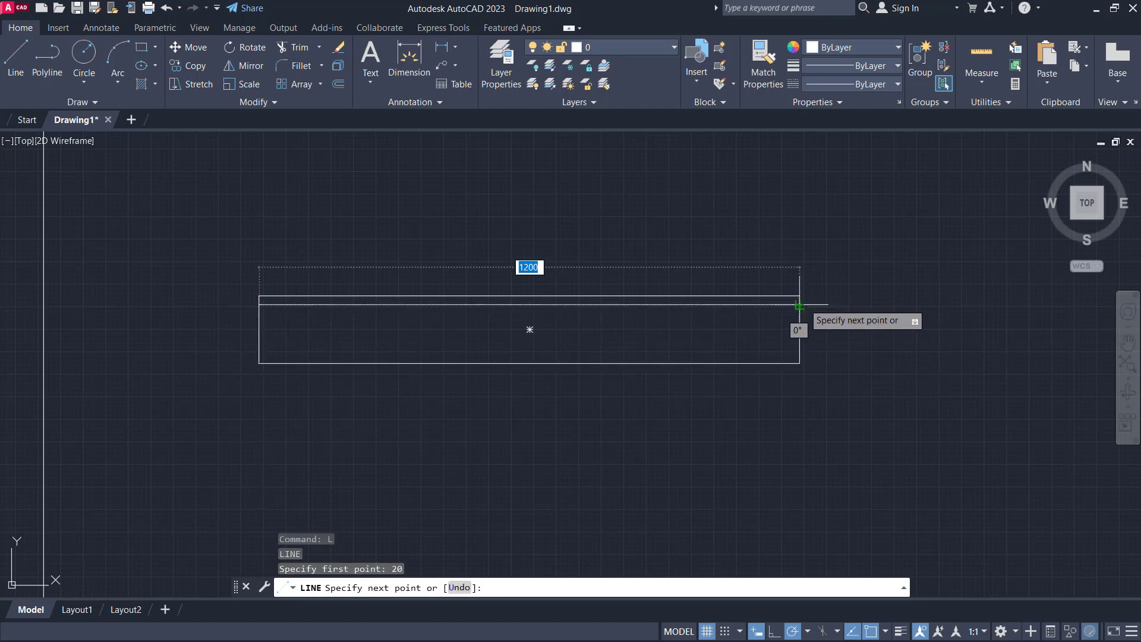
left_click(799, 306)
key("Return")
type("mi")
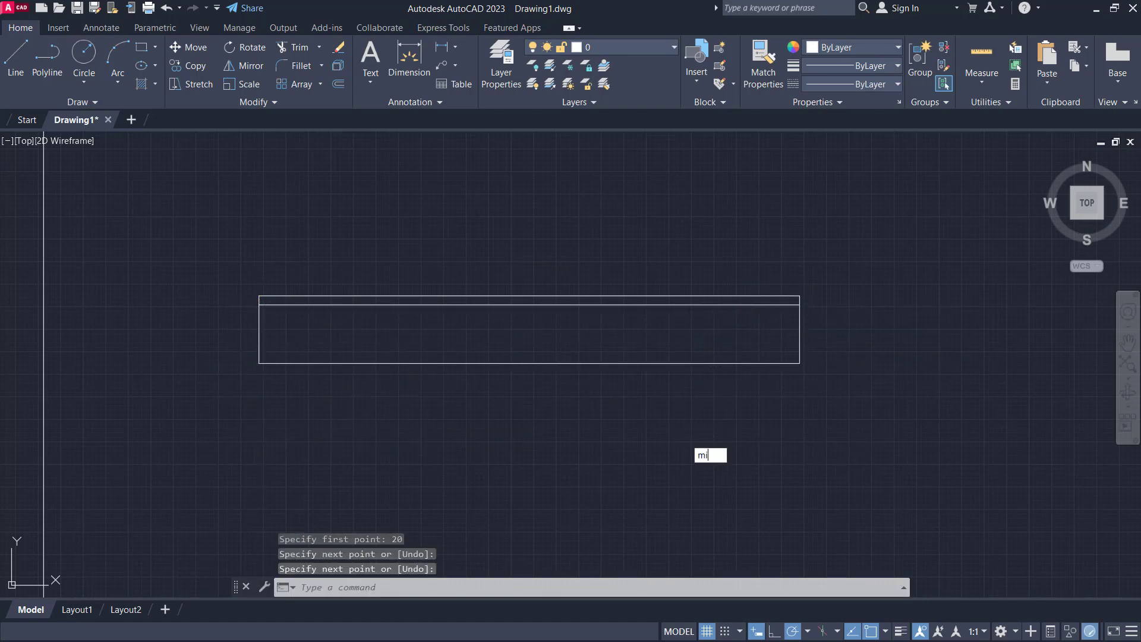
Mirror the glazing line about the rectangle's horizontal midline, keeping the original
key("Return")
left_click(755, 305)
key("Return")
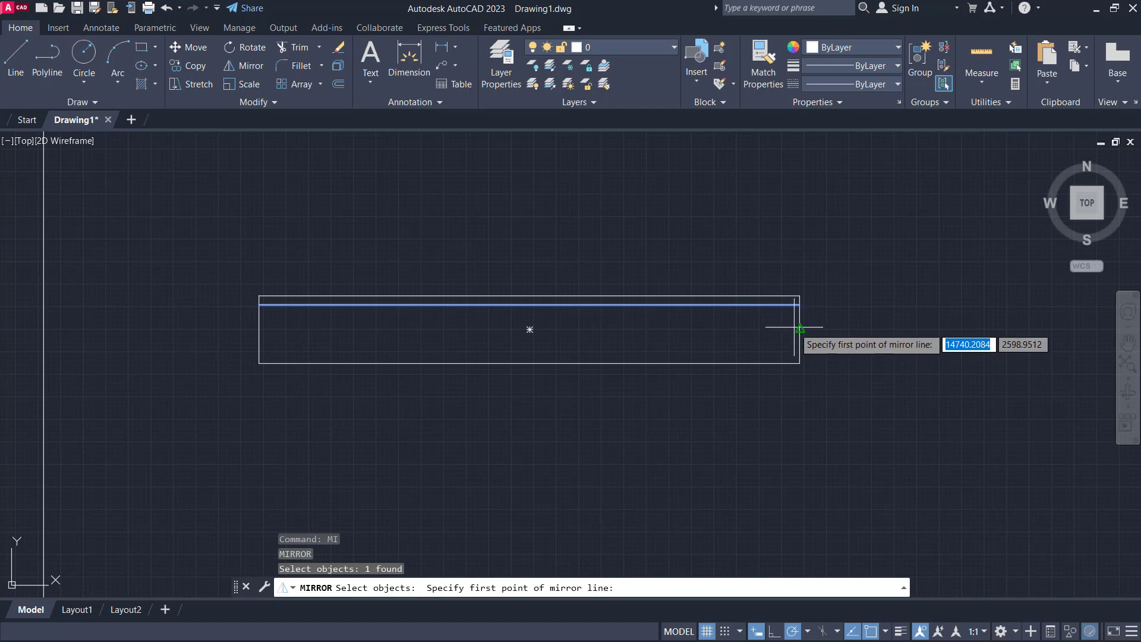
left_click(799, 327)
left_click(850, 327)
key("Return")
scroll(637, 370, "down", 2)
Move the rectangle and both glazing lines by their centre into the room's top wall
scroll(637, 369, "down", 2)
middle_click_drag(681, 424, 652, 410)
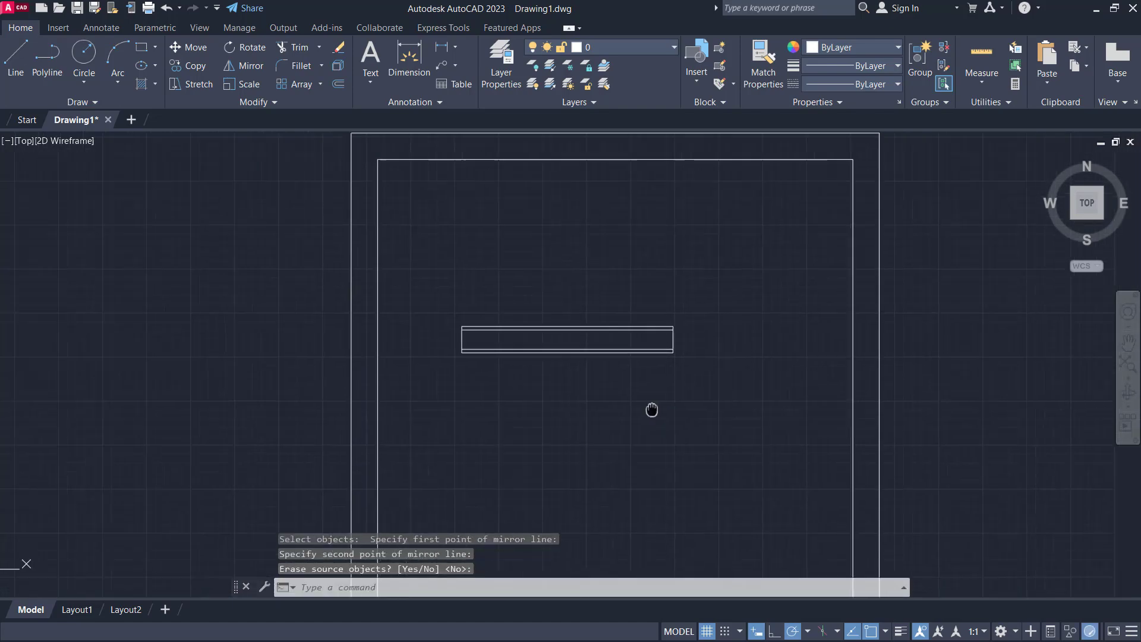
type("m")
key("Return")
left_click(719, 279)
left_click(425, 402)
key("Return")
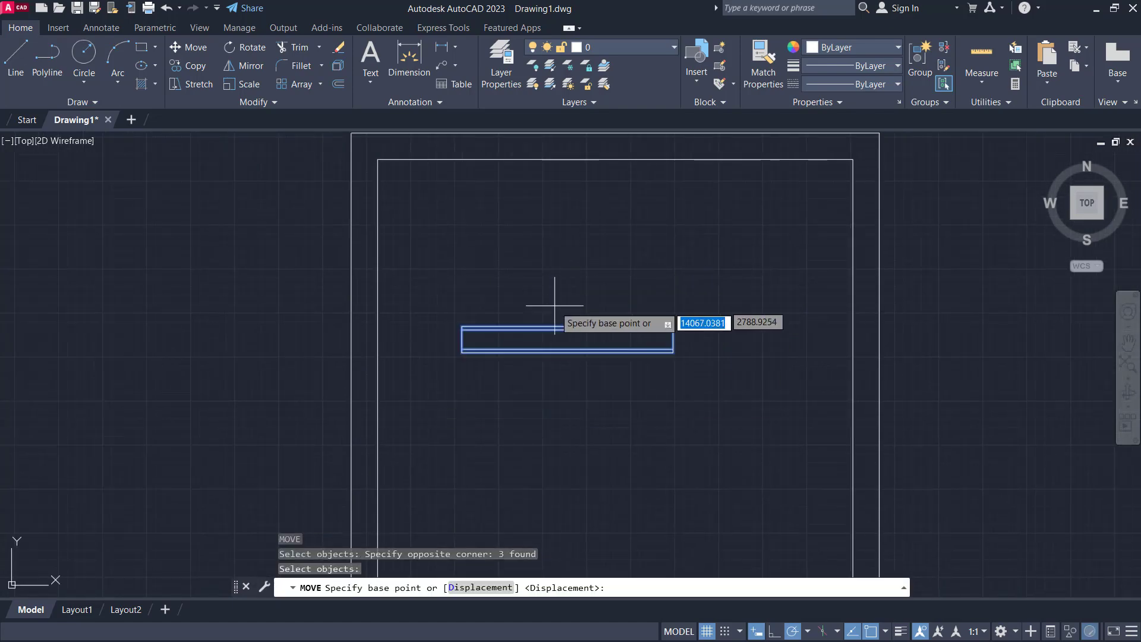
left_click(566, 339)
middle_click_drag(663, 179, 636, 220)
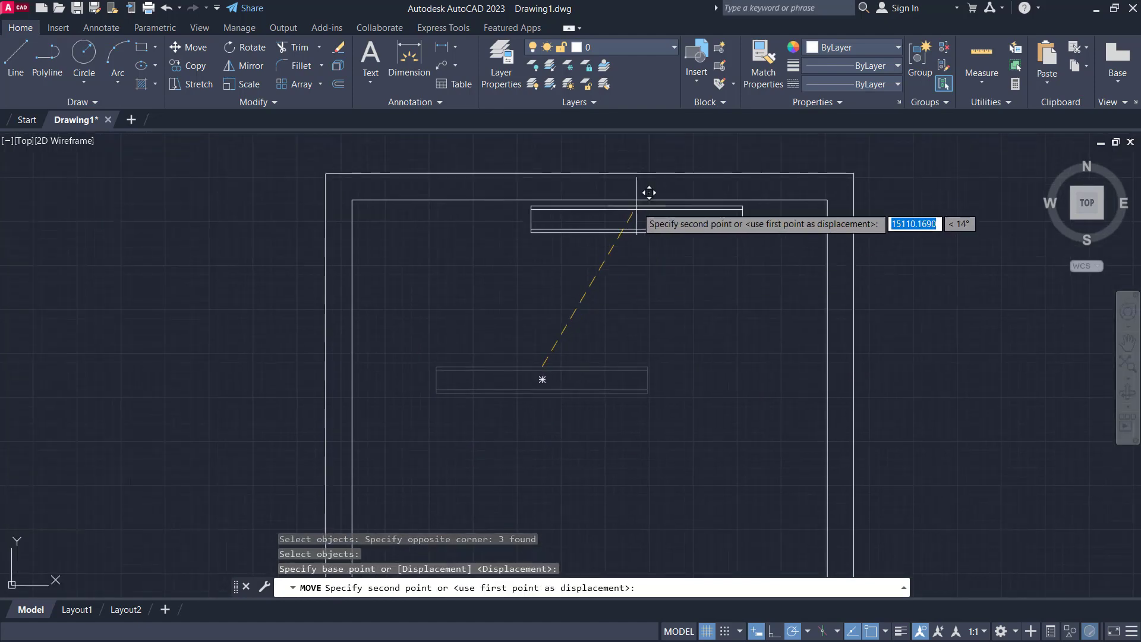
left_click(591, 179)
scroll(676, 331, "down", 2)
scroll(675, 331, "down", 1)
mouse_move(675, 331)
middle_mouse_down()
mouse_move(651, 368)
mouse_move(527, 369)
mouse_move(557, 390)
middle_mouse_up()
scroll(651, 368, "up", 2)
scroll(537, 378, "up", 2)
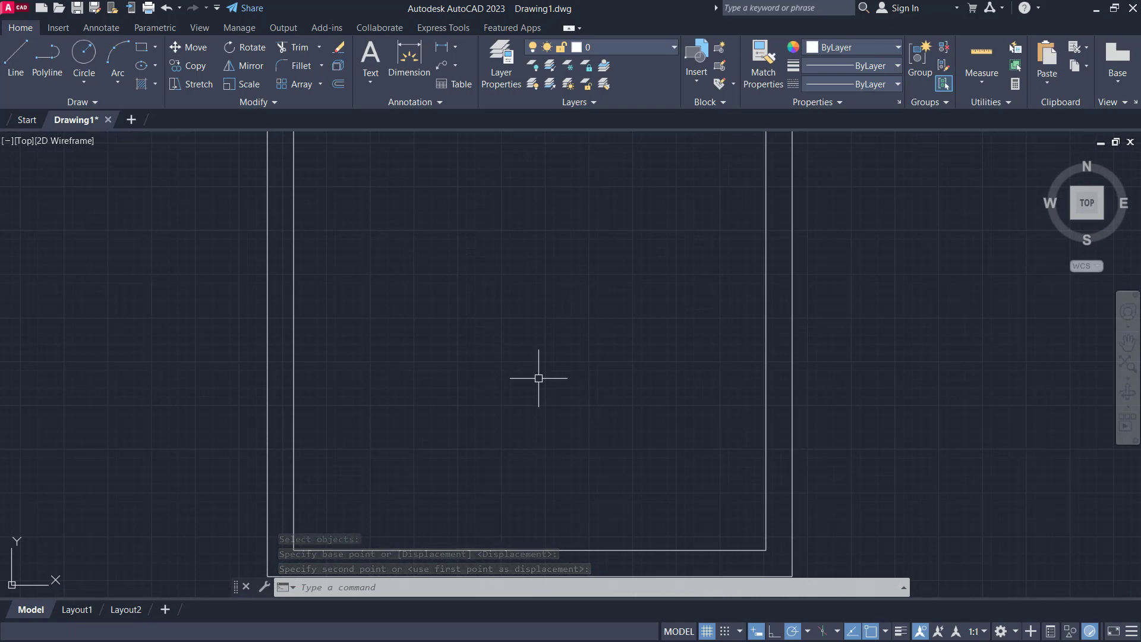
Draw a centre-based arc of radius 900 from 180° round to 90°
type("ar")
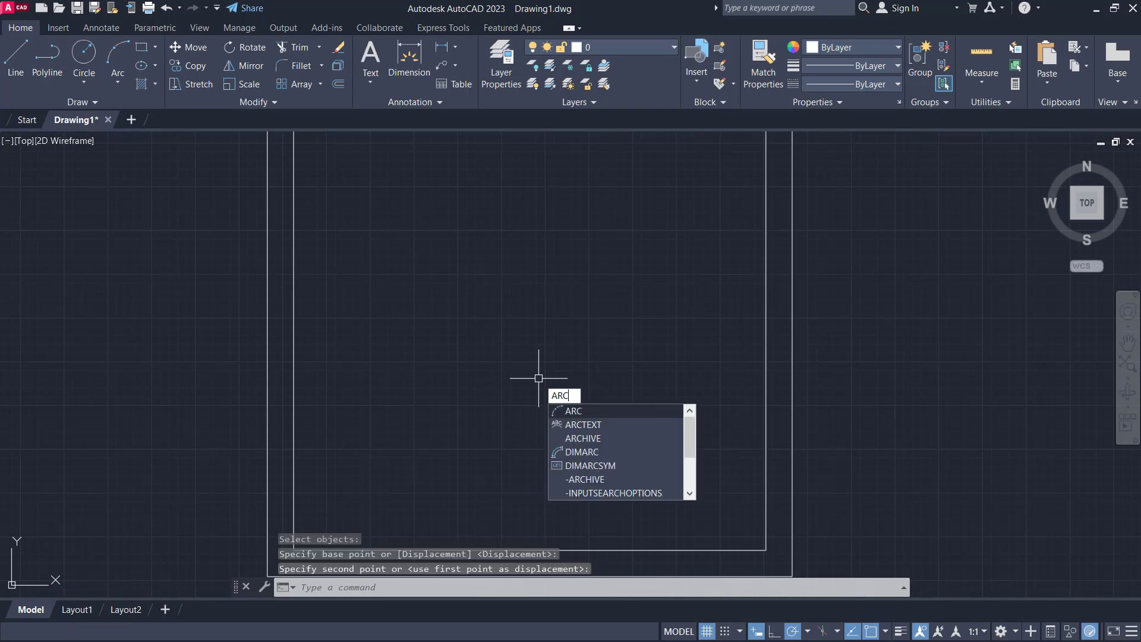
key("Return")
type("c")
key("Return")
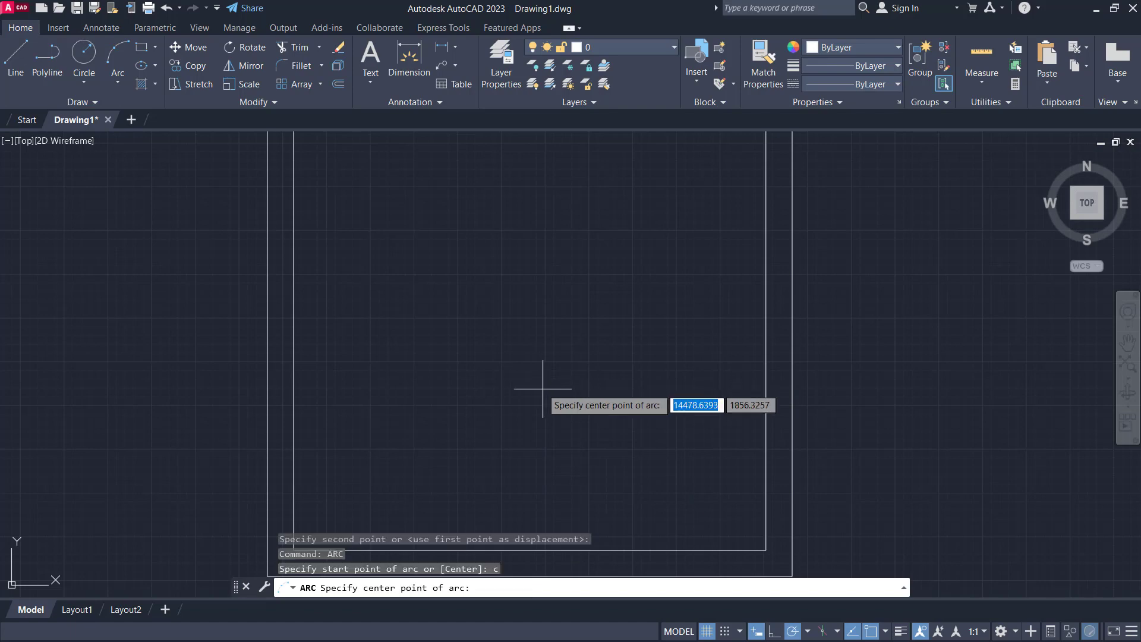
left_click(568, 374)
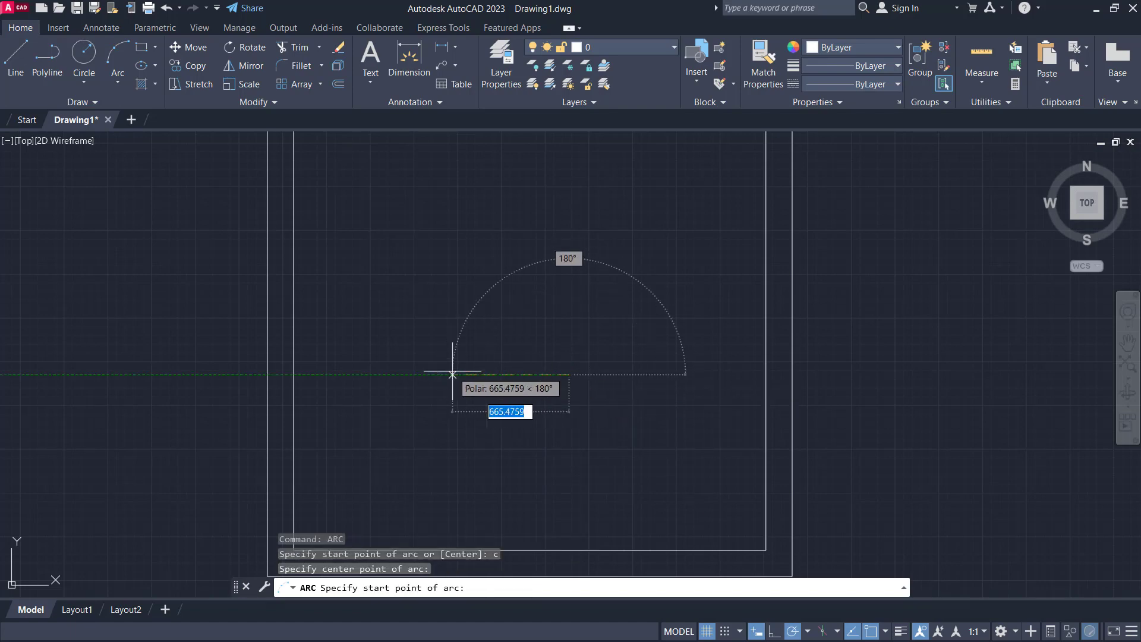
type("900")
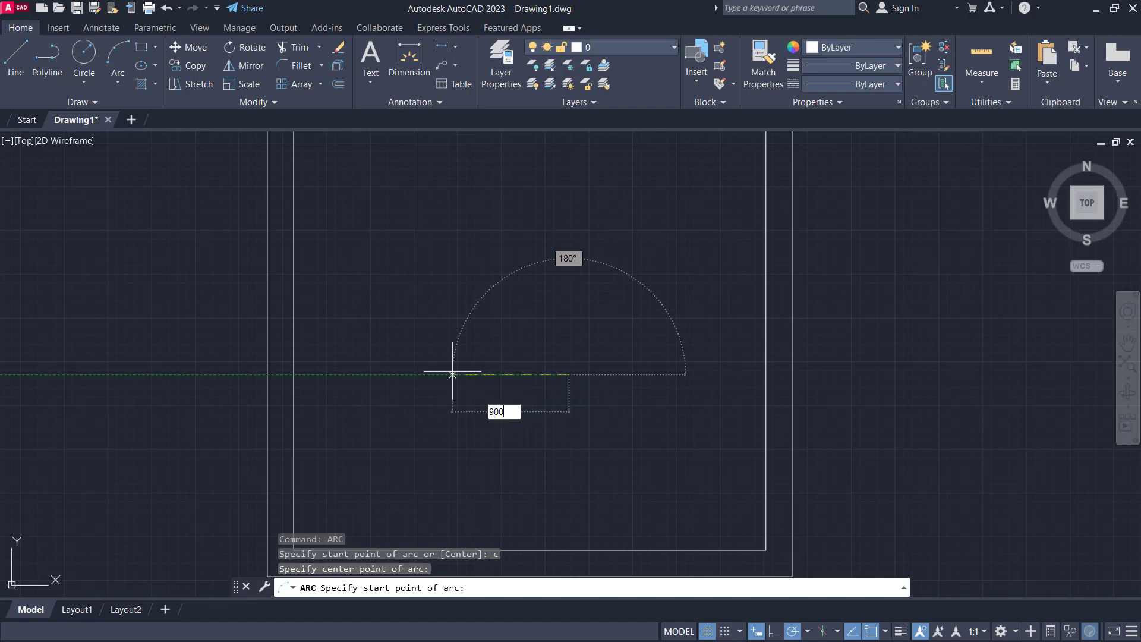
key("Return")
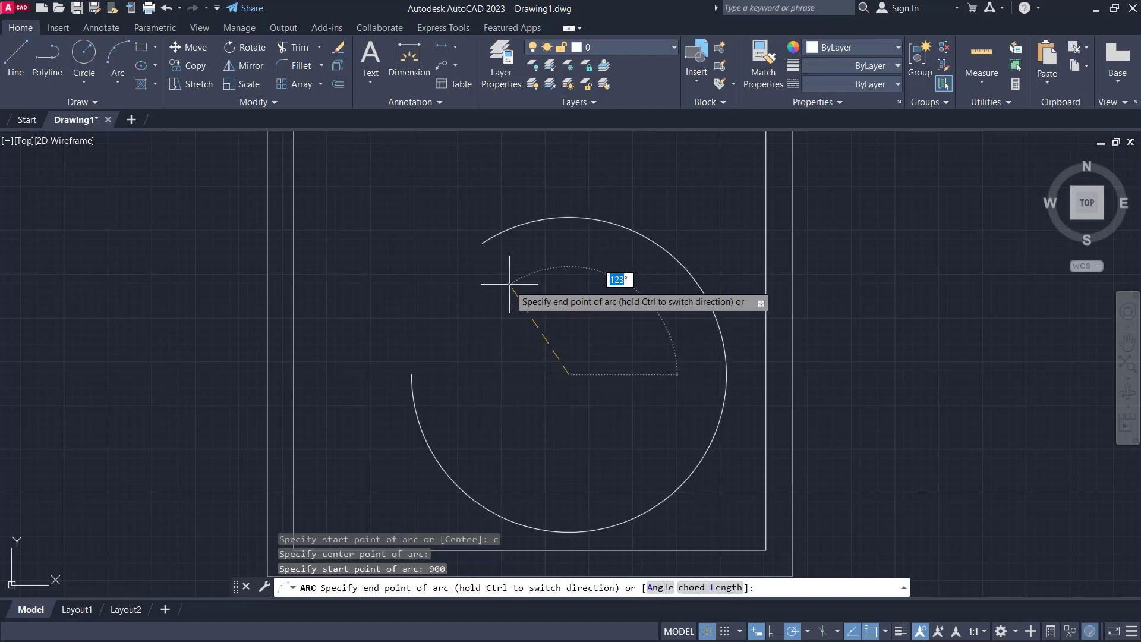
left_click(560, 257)
type("l")
key("Return")
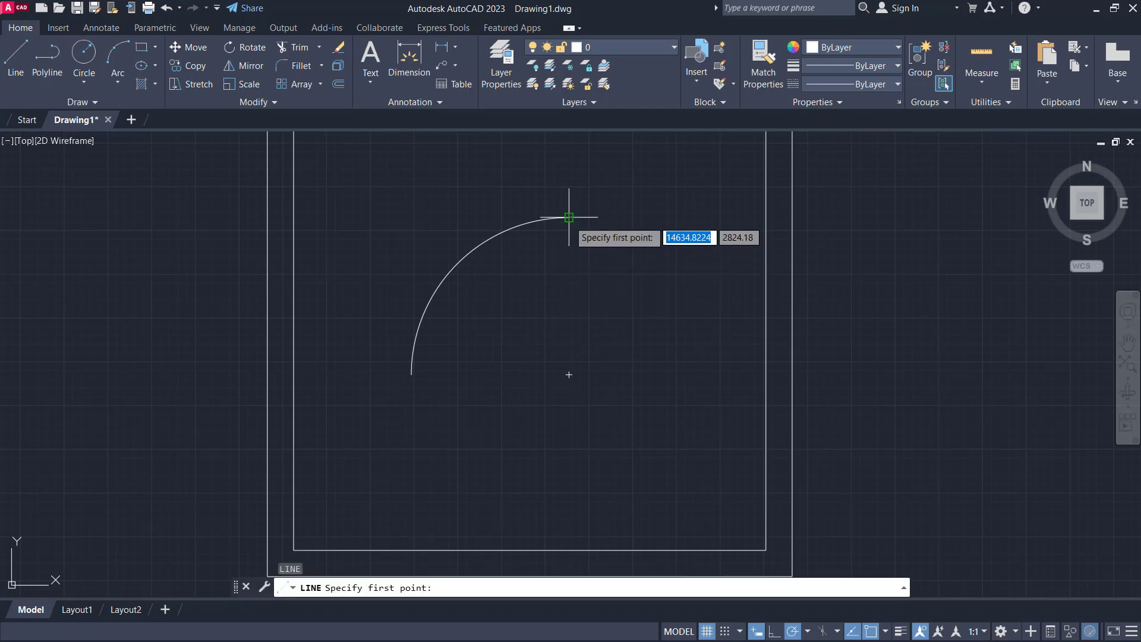
Draw the vertical door leaf line from the arc's top end to its centre and copy it 20 units over
left_click(569, 218)
left_click(569, 375)
key("Return")
type("c")
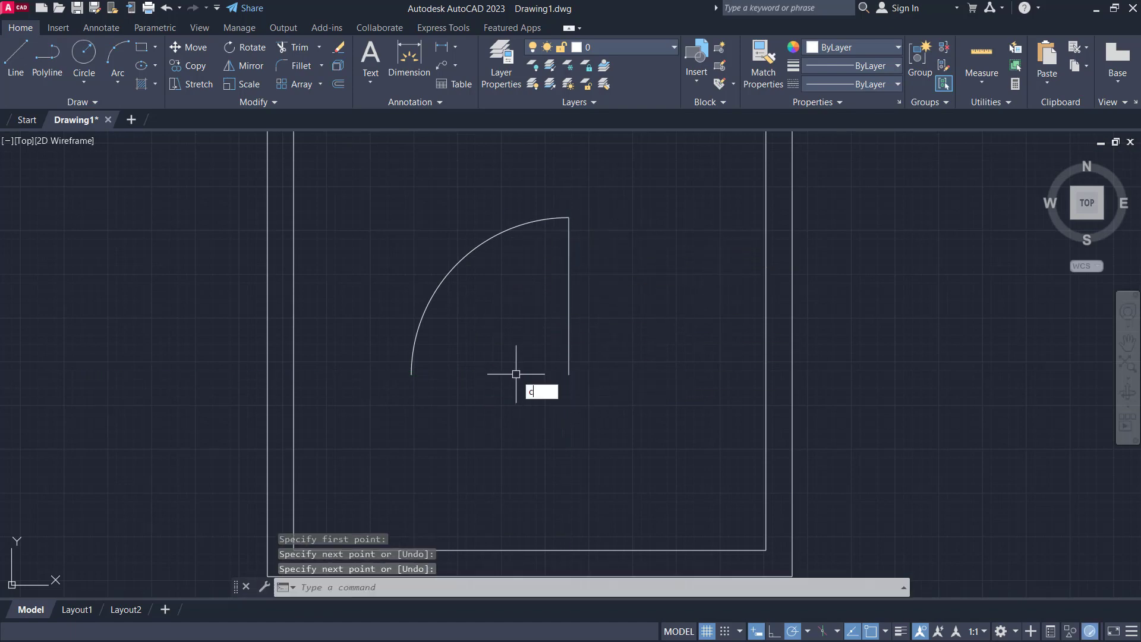
type("o")
key("Return")
left_click_drag(473, 216, 619, 400)
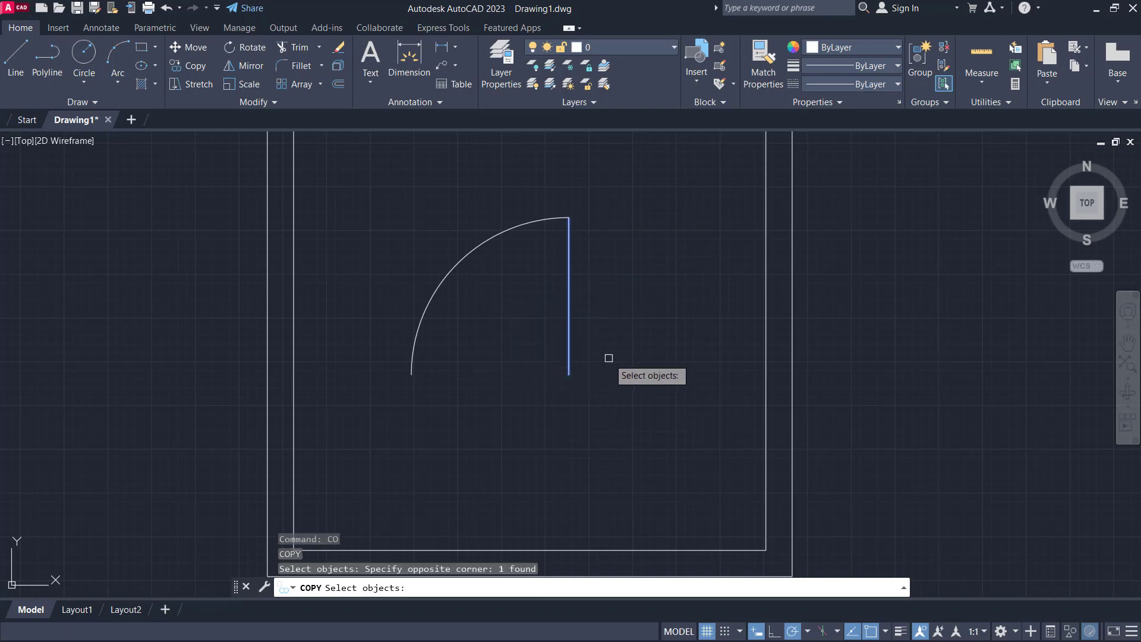
key("Return")
left_click(646, 309)
type("20")
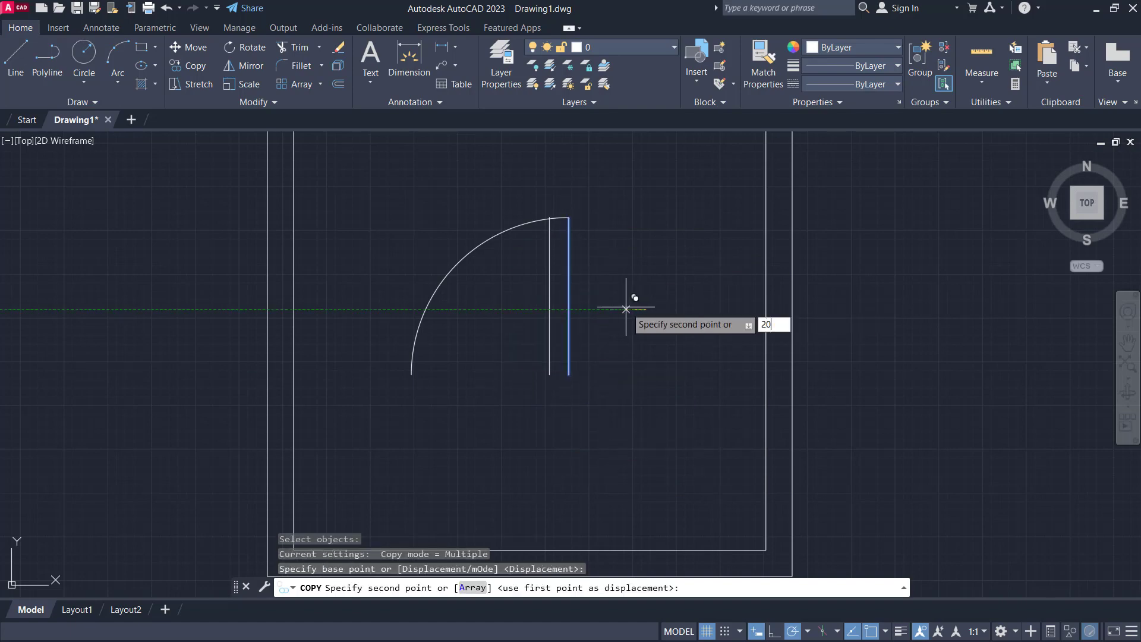
key("Return")
Close the leaf bottom and draw a 40 by 150 jamb rectangle beneath it
key("Return")
scroll(538, 375, "up", 5)
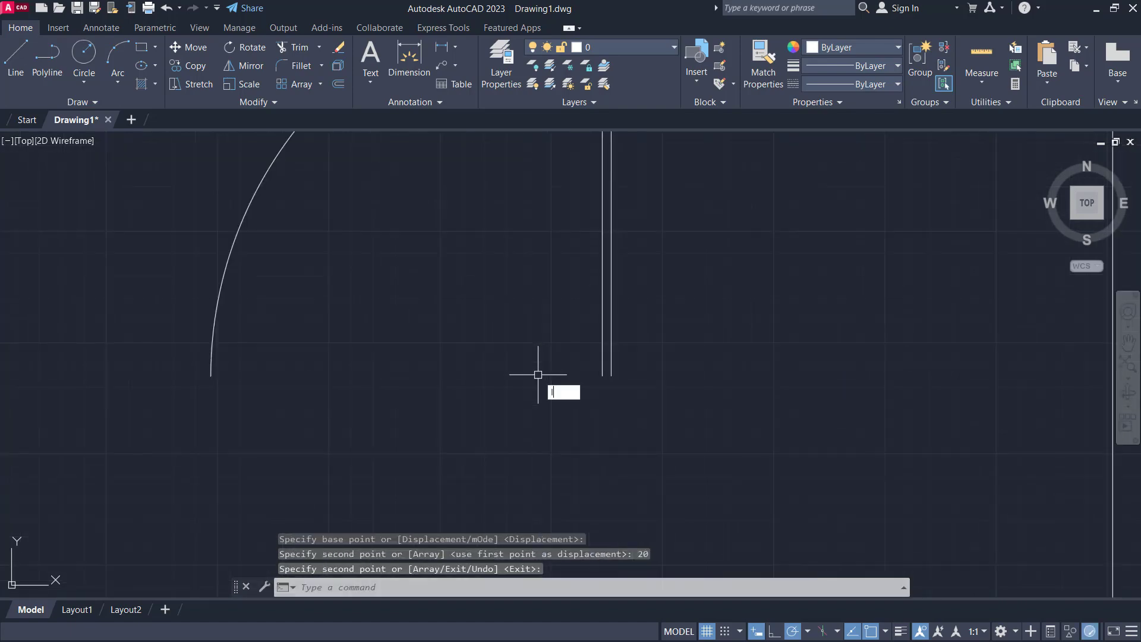
type("l")
key("Return")
left_click(602, 376)
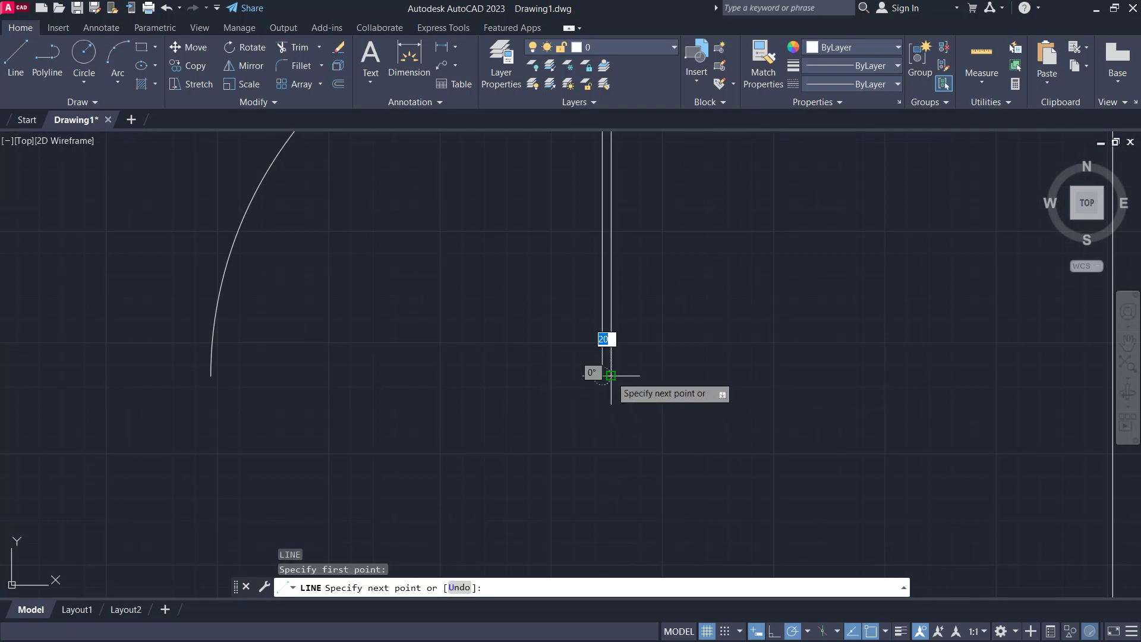
left_click(611, 375)
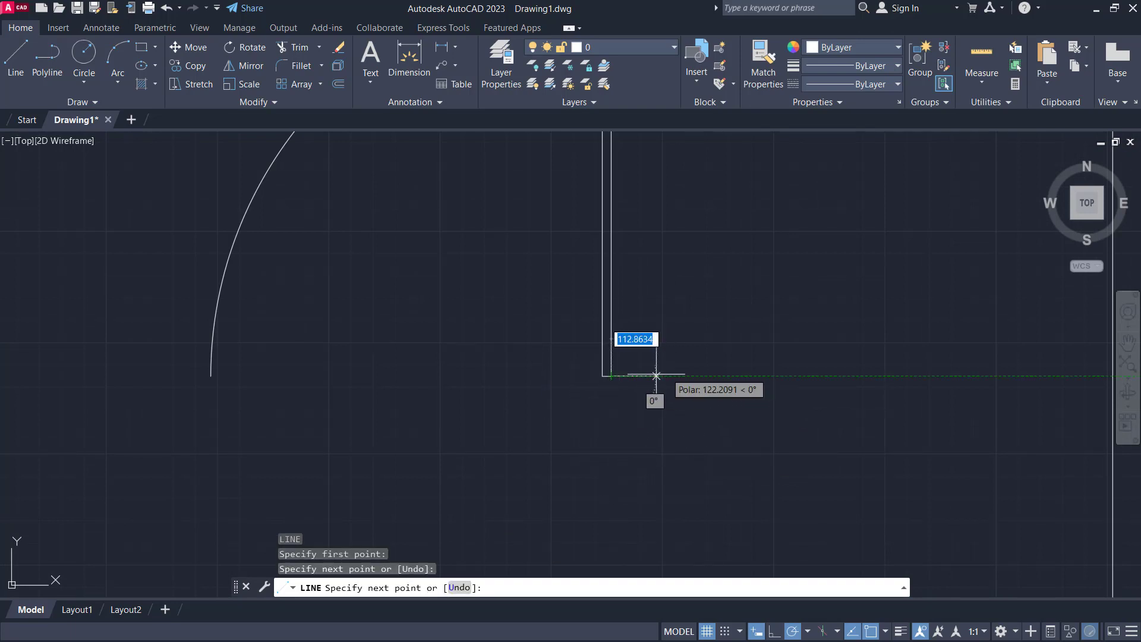
type("40")
key("Return")
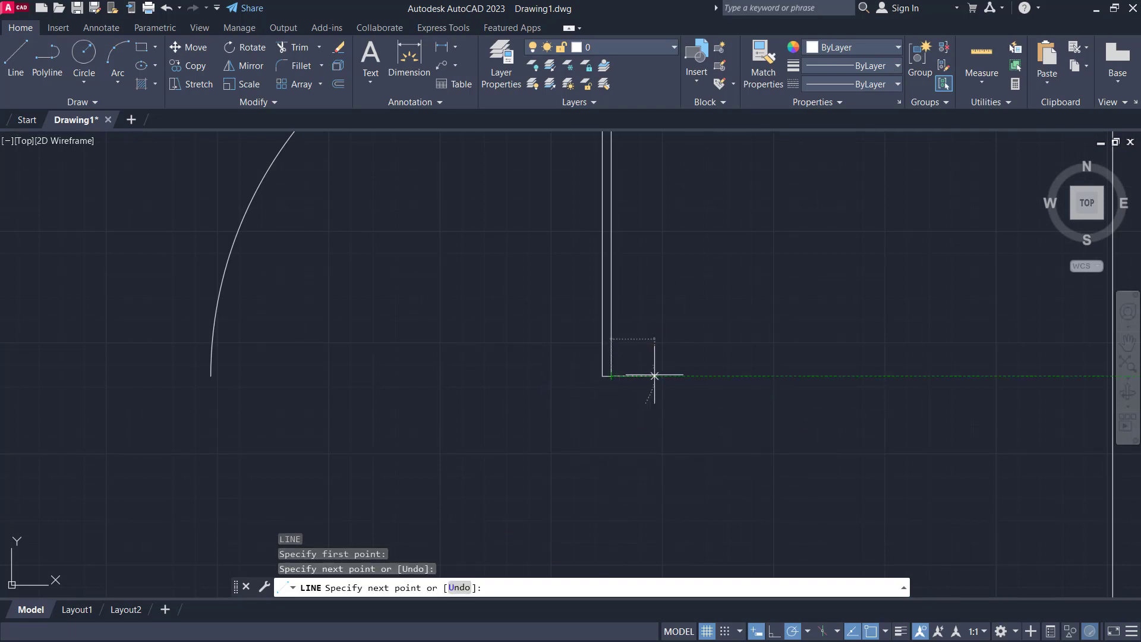
type("150")
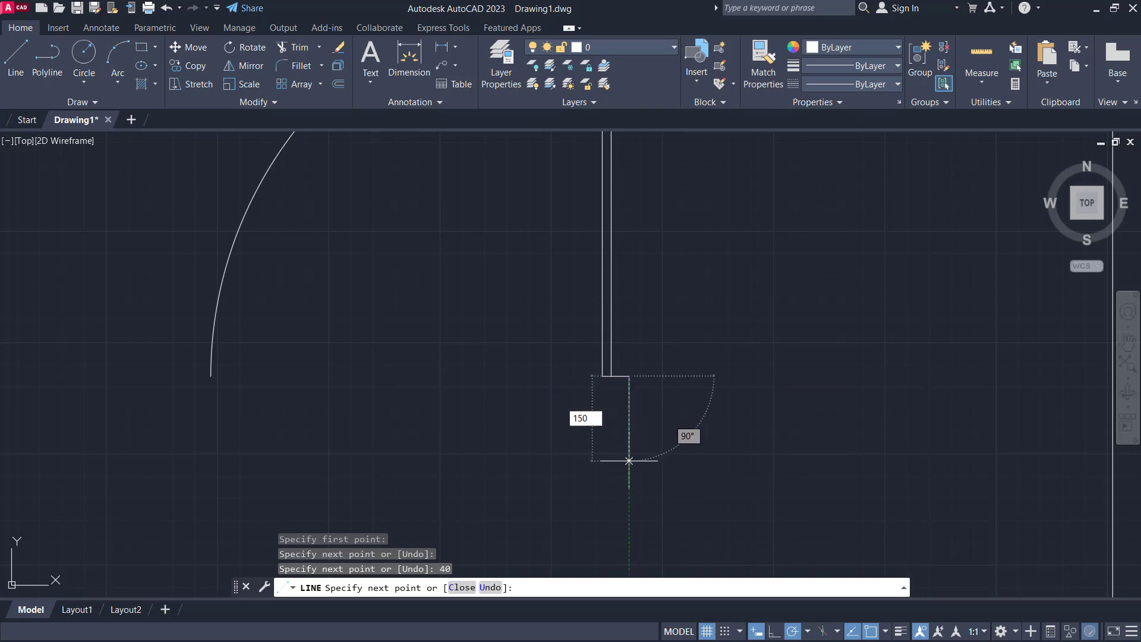
key("Return")
type("40")
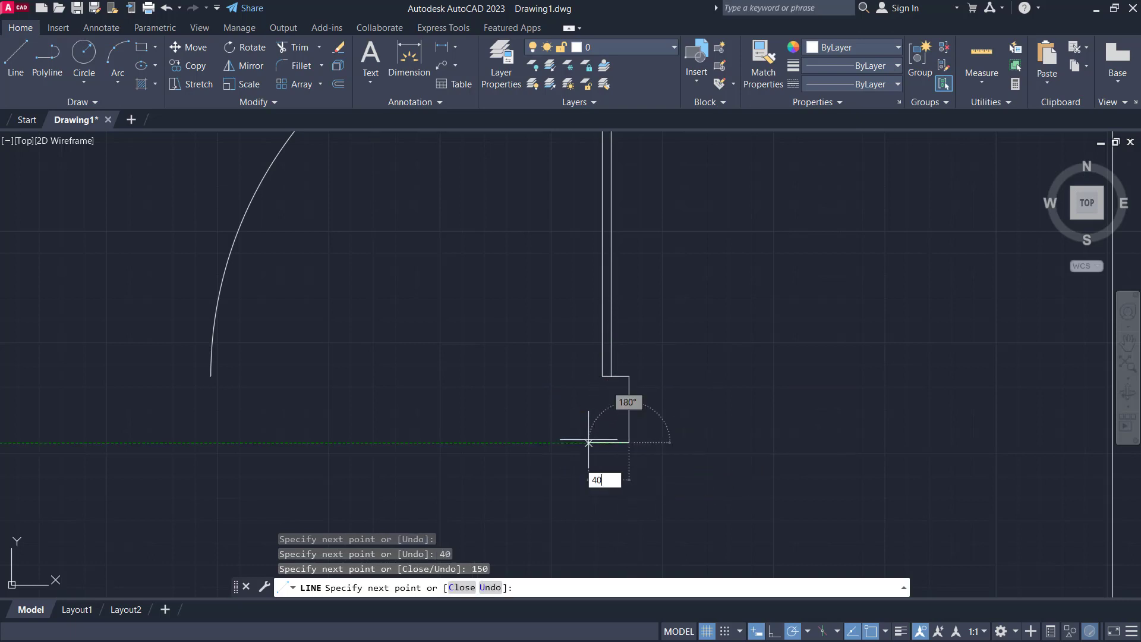
key("Return")
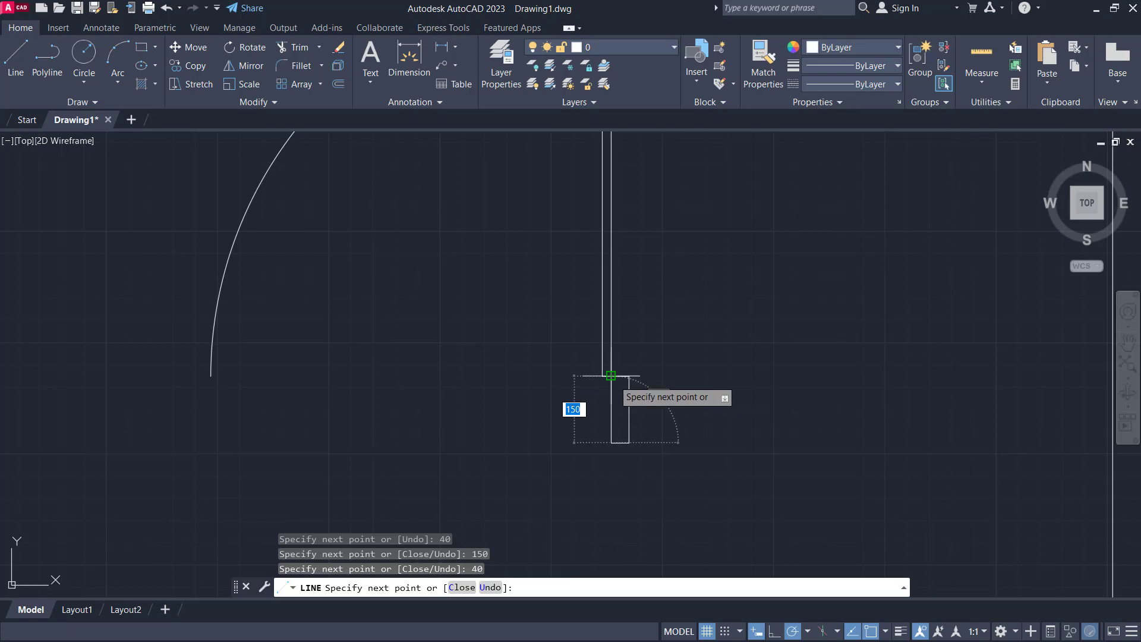
key("ctrl+y")
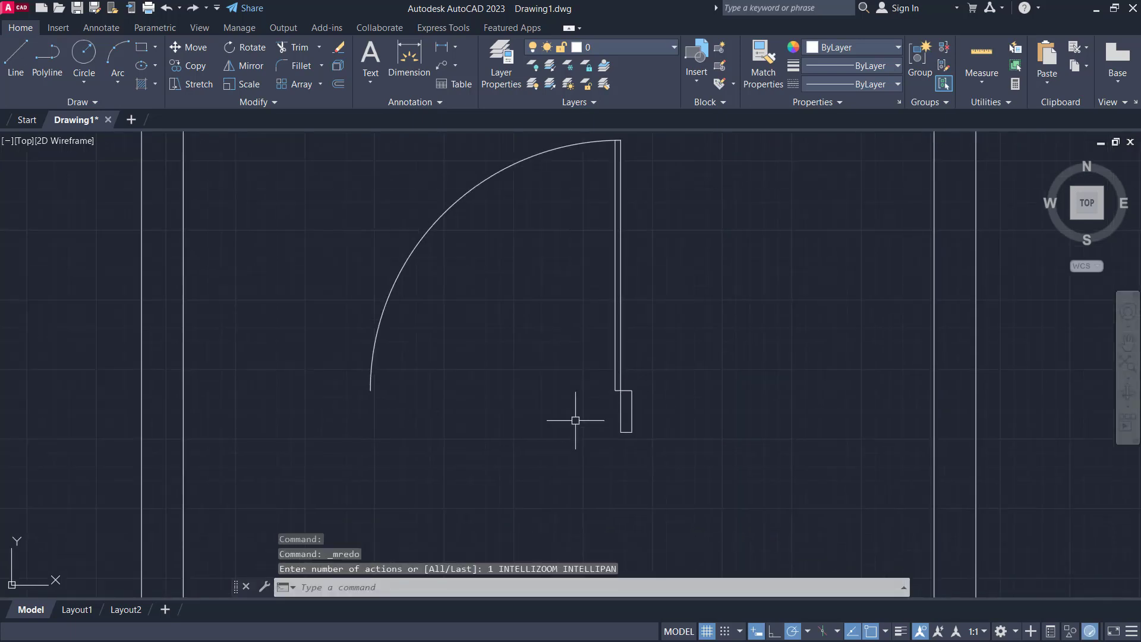
Copy the 40 by 150 jamb rectangle from its corner to the arc's free end
type("co")
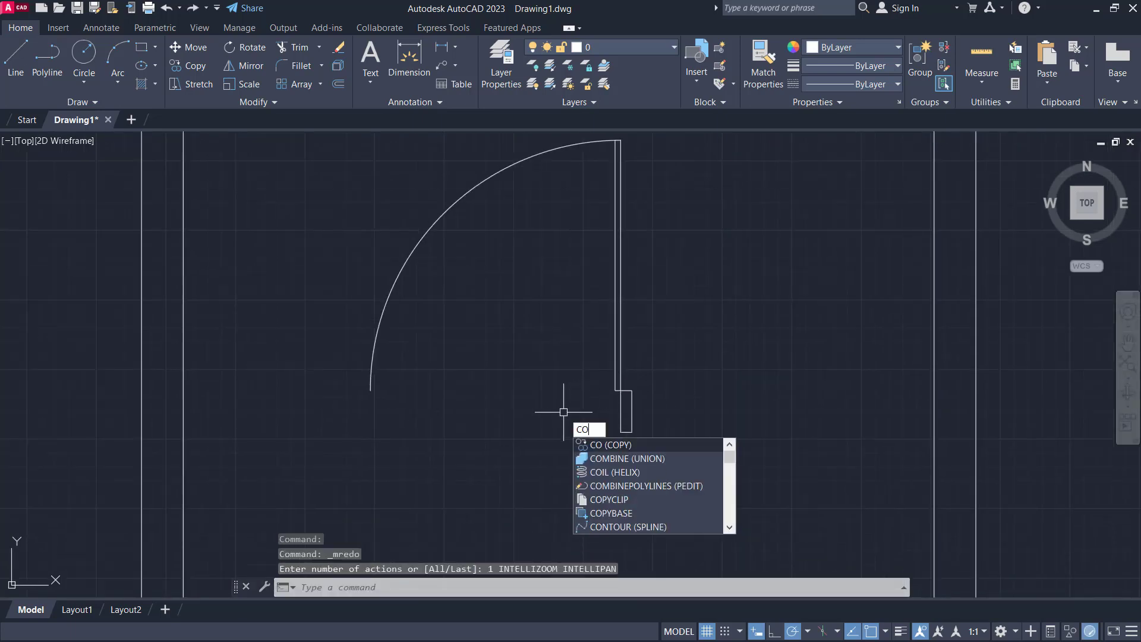
key("Return")
left_click(658, 454)
left_click(581, 407)
left_click(632, 373)
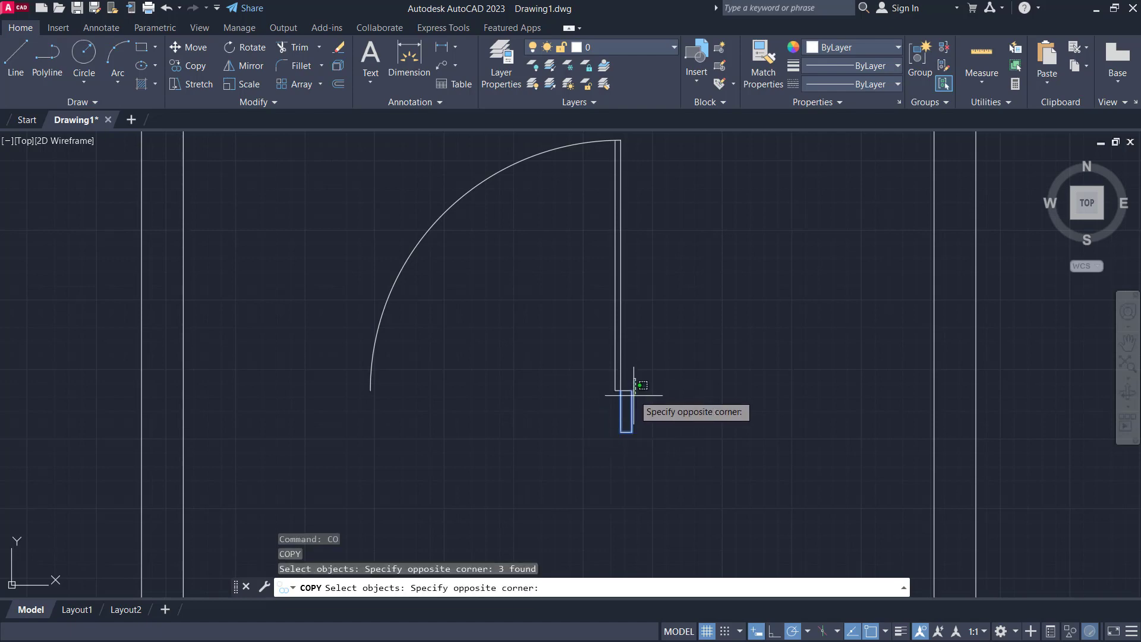
left_click(619, 400)
key("Return")
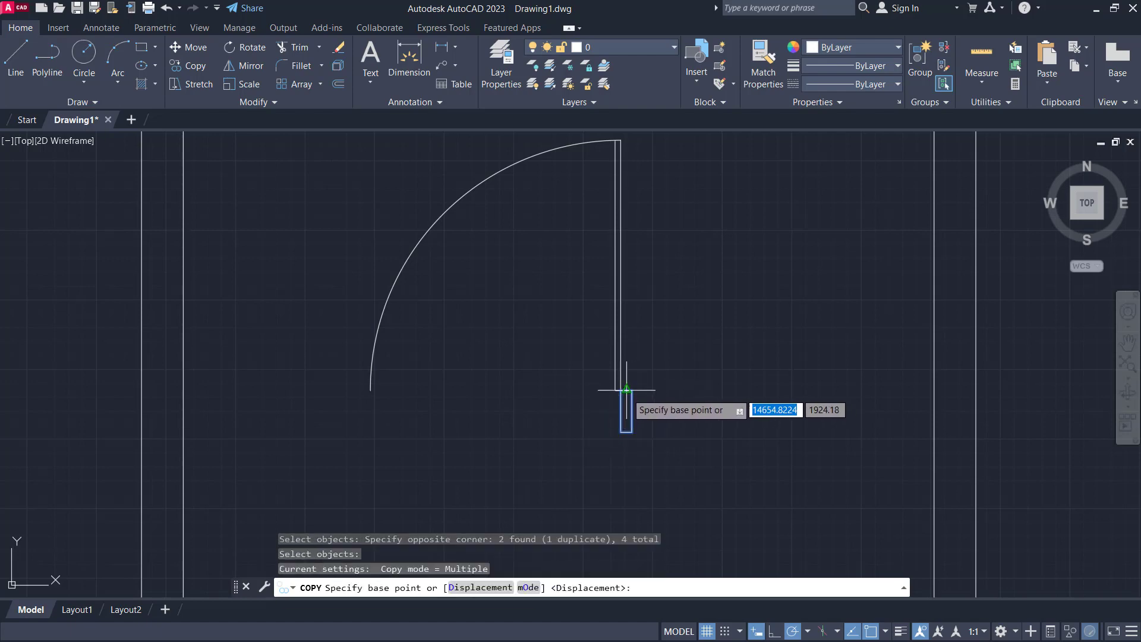
left_click(632, 390)
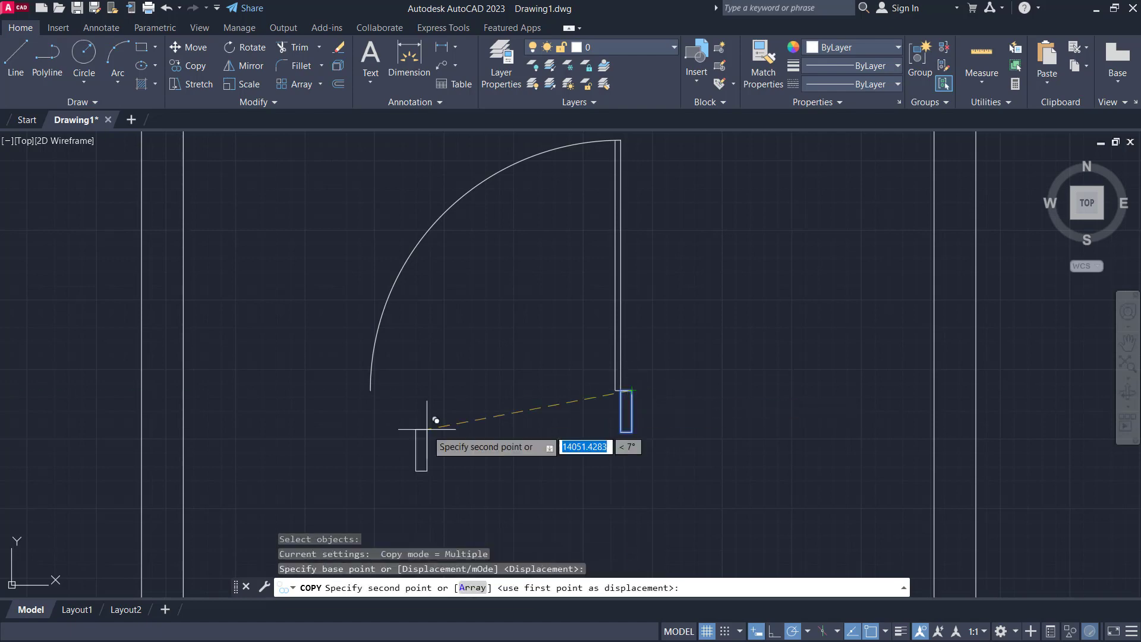
left_click(371, 389)
scroll(587, 395, "down", 2)
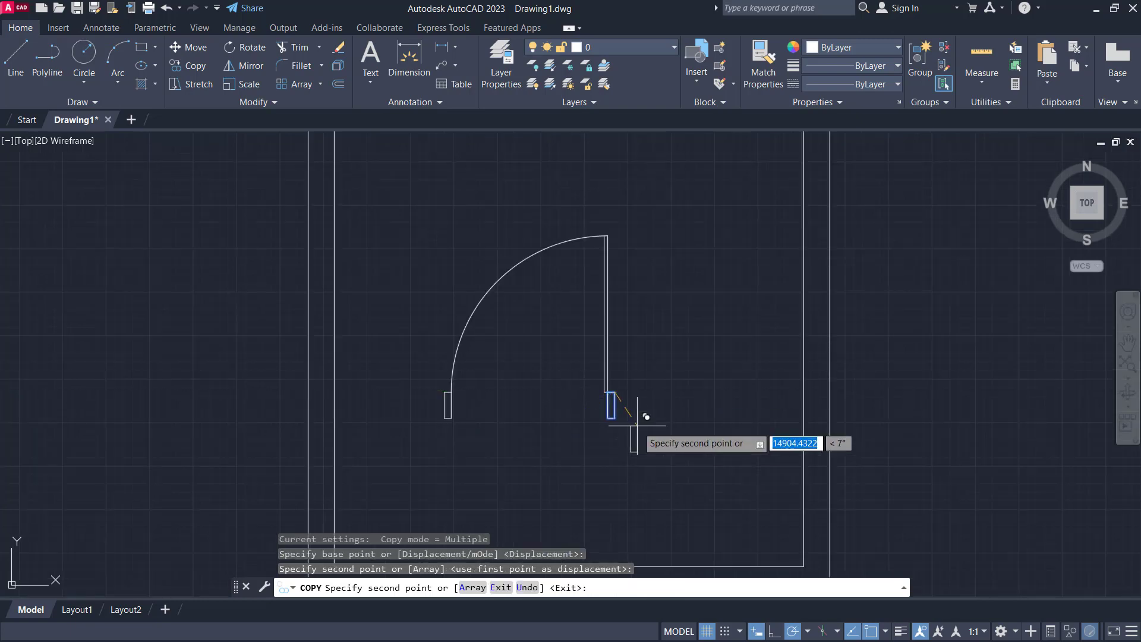
key("Escape")
Move the door, swing arc and both jambs from the jamb corner into the bottom wall's right corner
type("M")
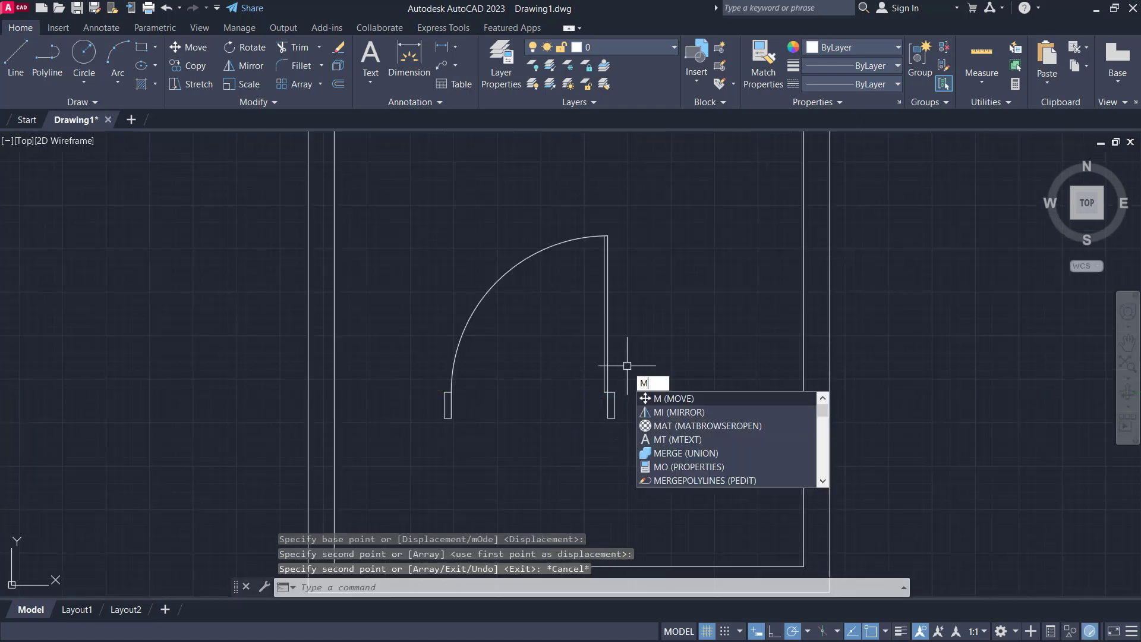
key("Return")
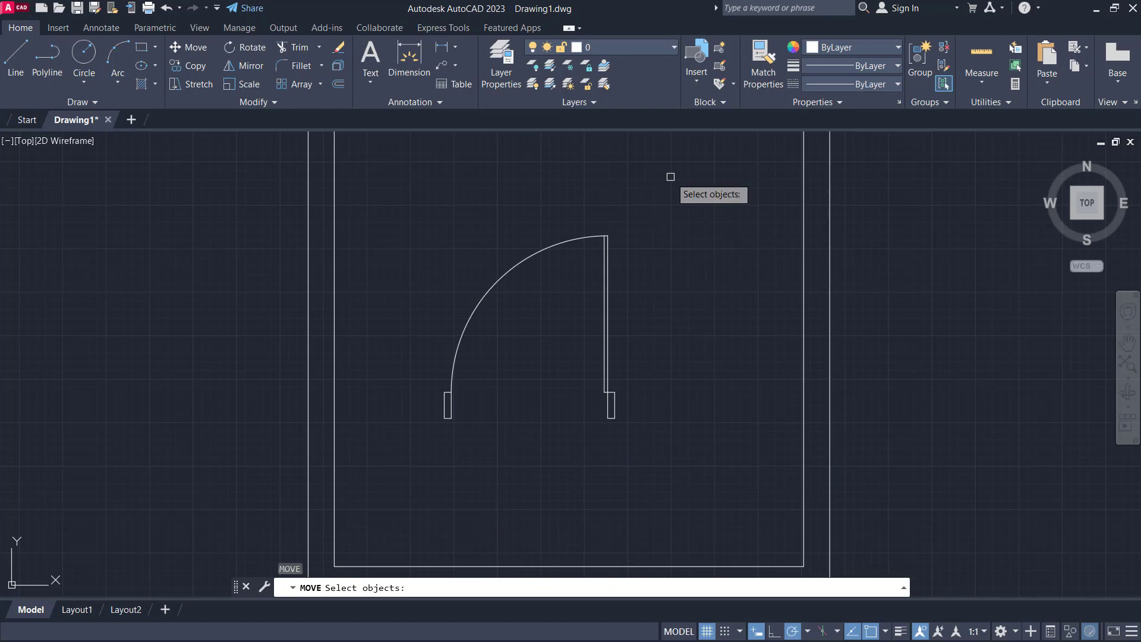
left_click(670, 177)
left_click(519, 424)
key("Return")
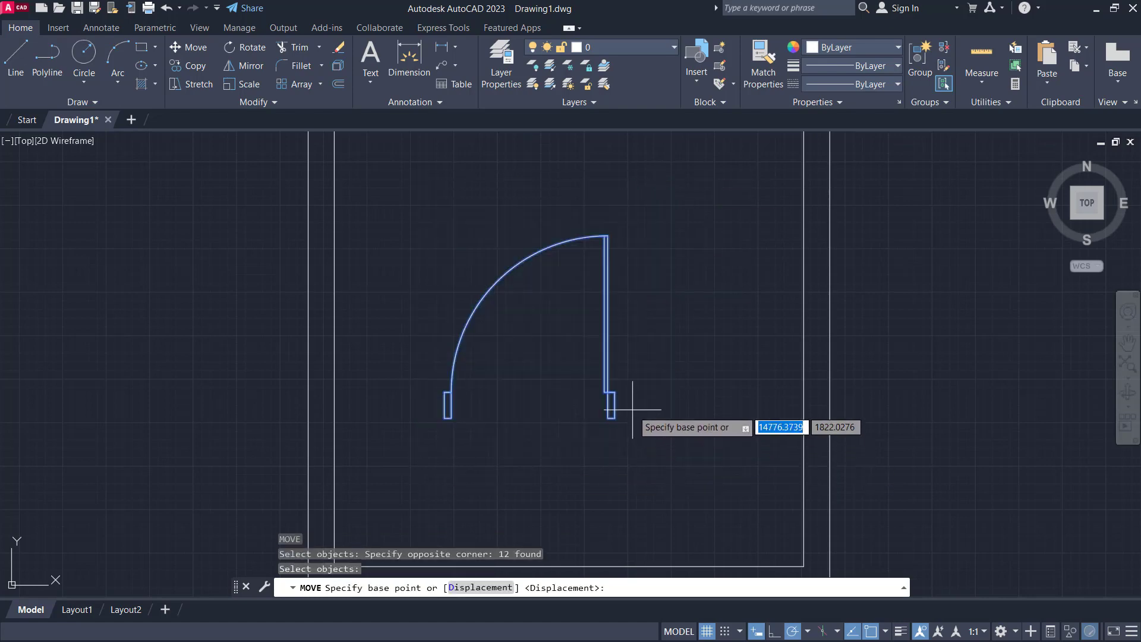
left_click(615, 392)
middle_click_drag(697, 414, 604, 343)
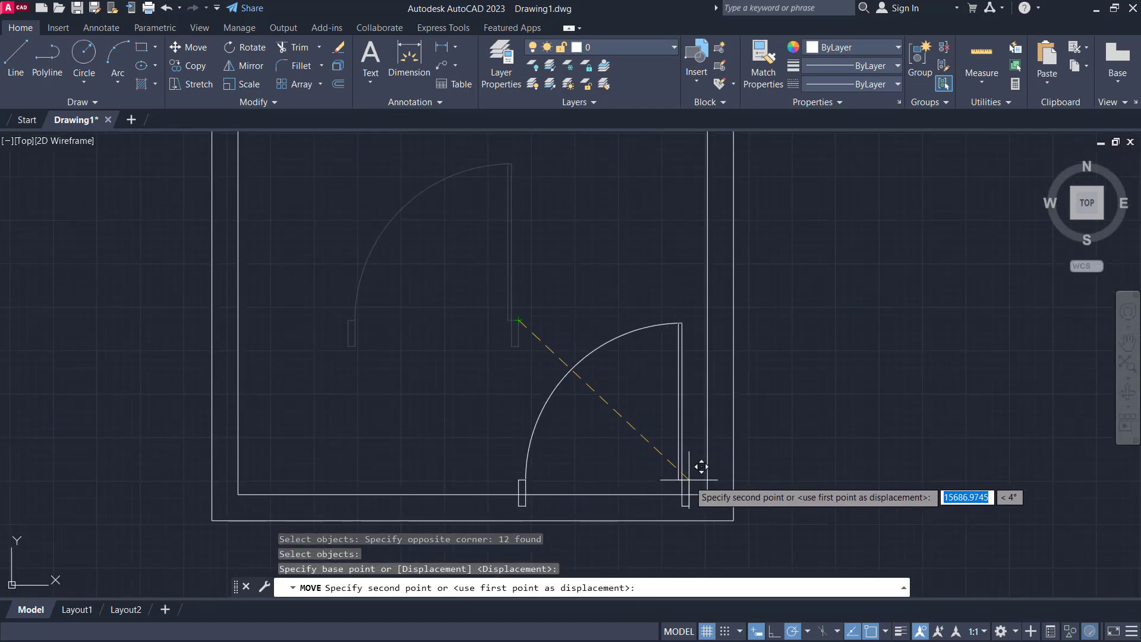
left_click(699, 493)
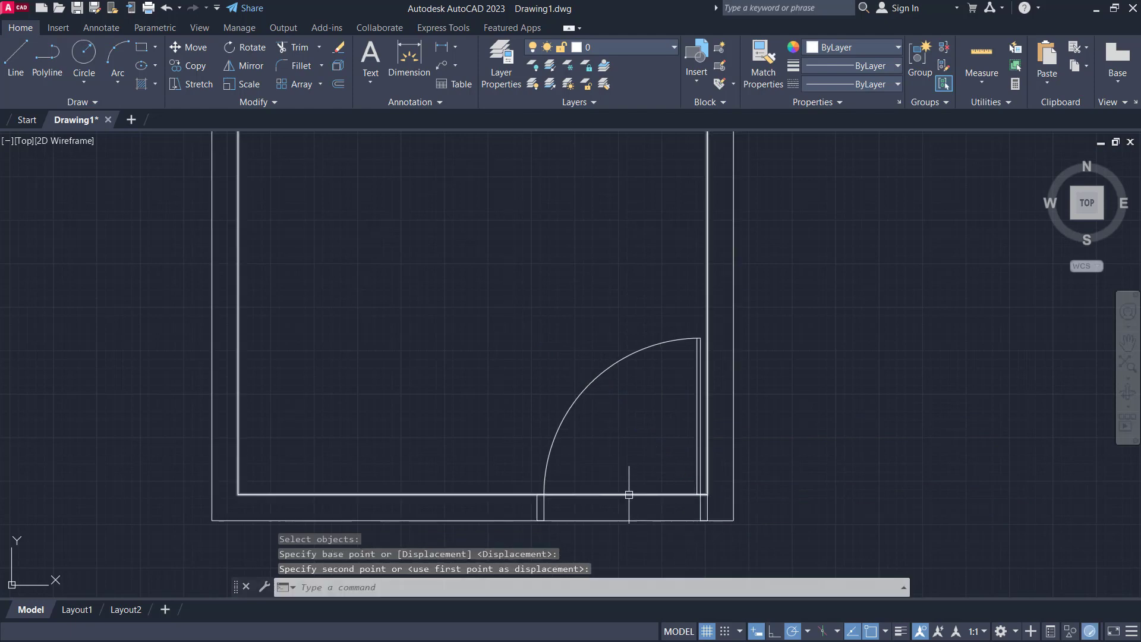
middle_click_drag(485, 412, 485, 394)
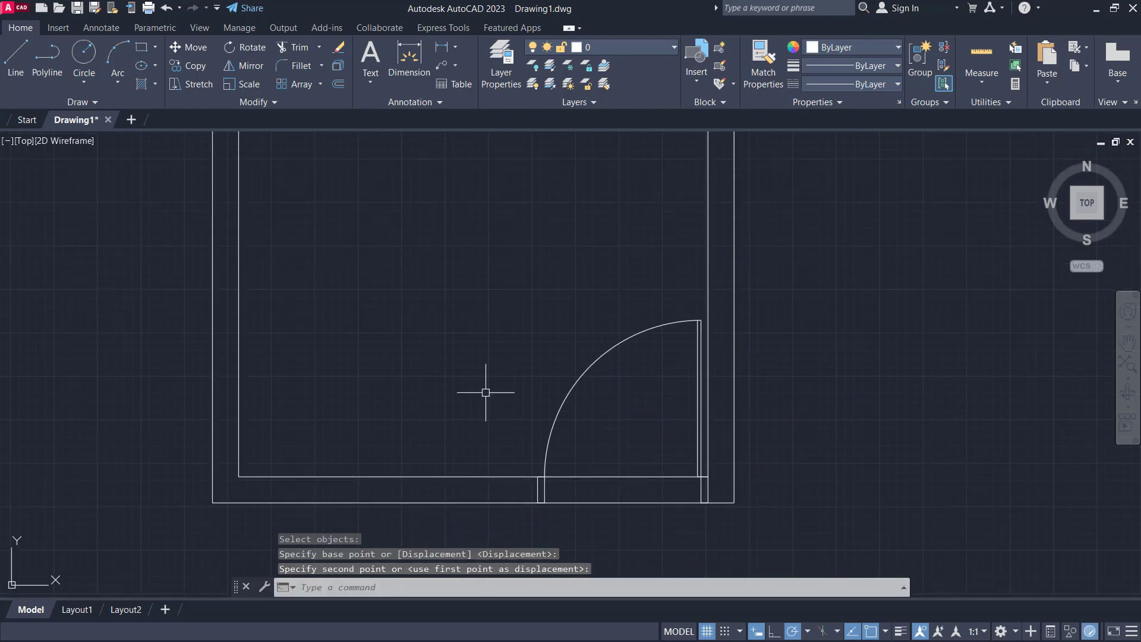
type("TR")
key("Return")
Trim away the wall line across the doorway and frame the whole room plan in view
left_click(617, 476)
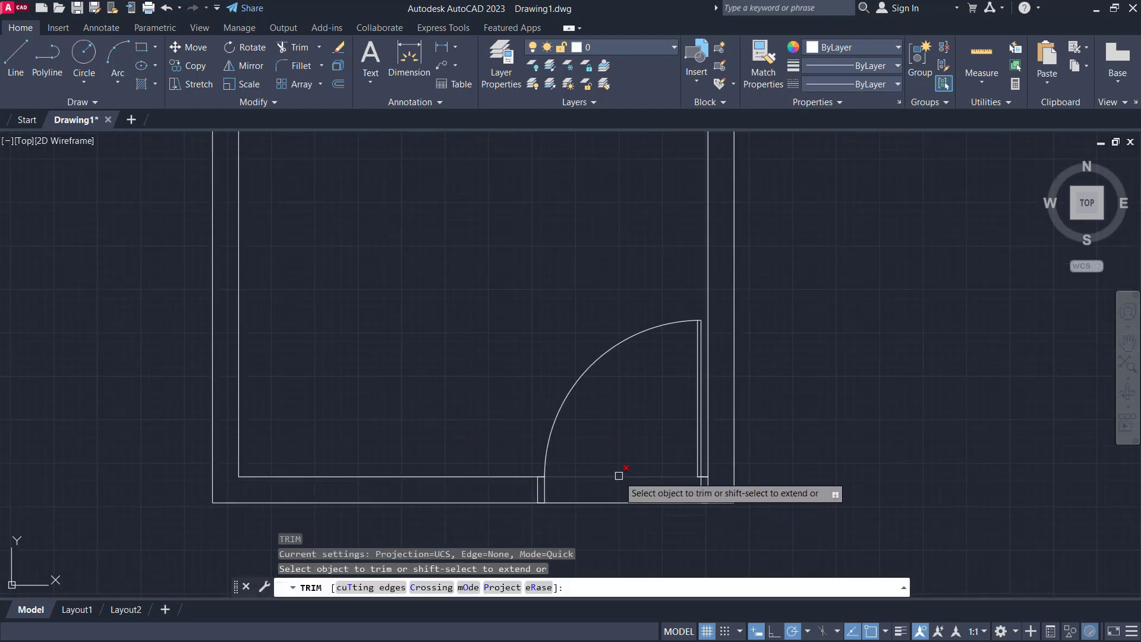
key("Return")
scroll(629, 413, "down", 2)
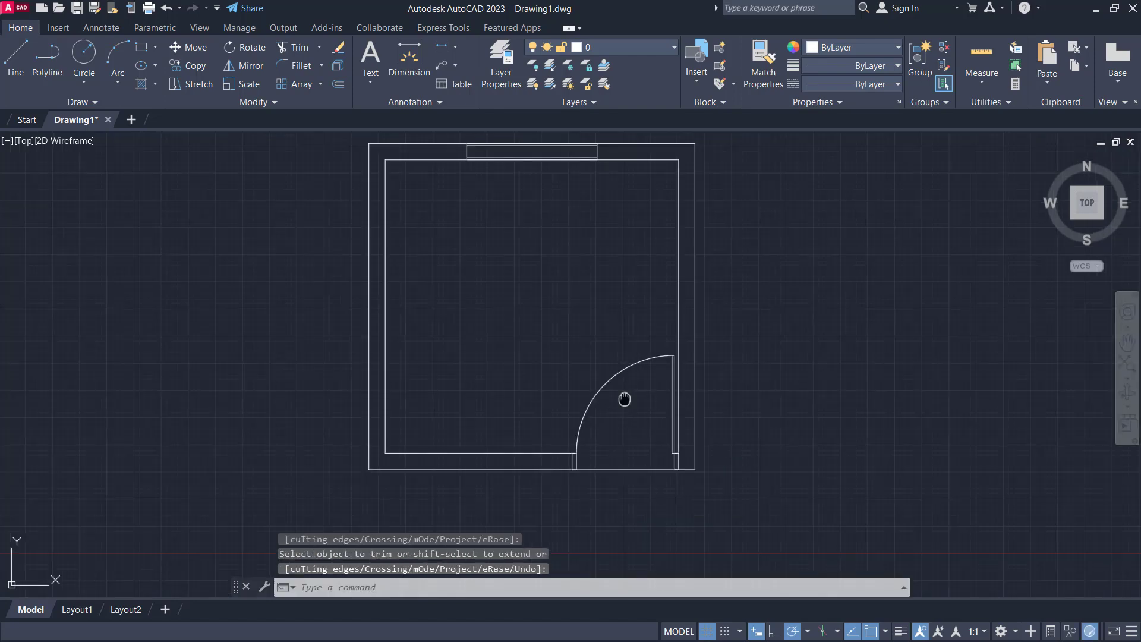
middle_click_drag(624, 400, 644, 428)
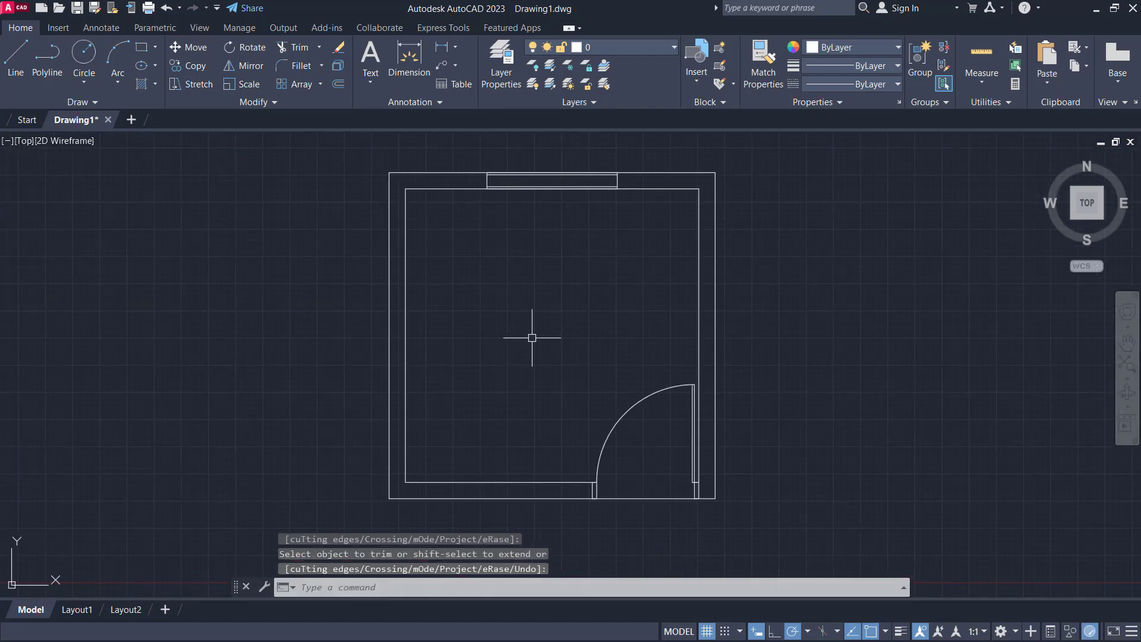